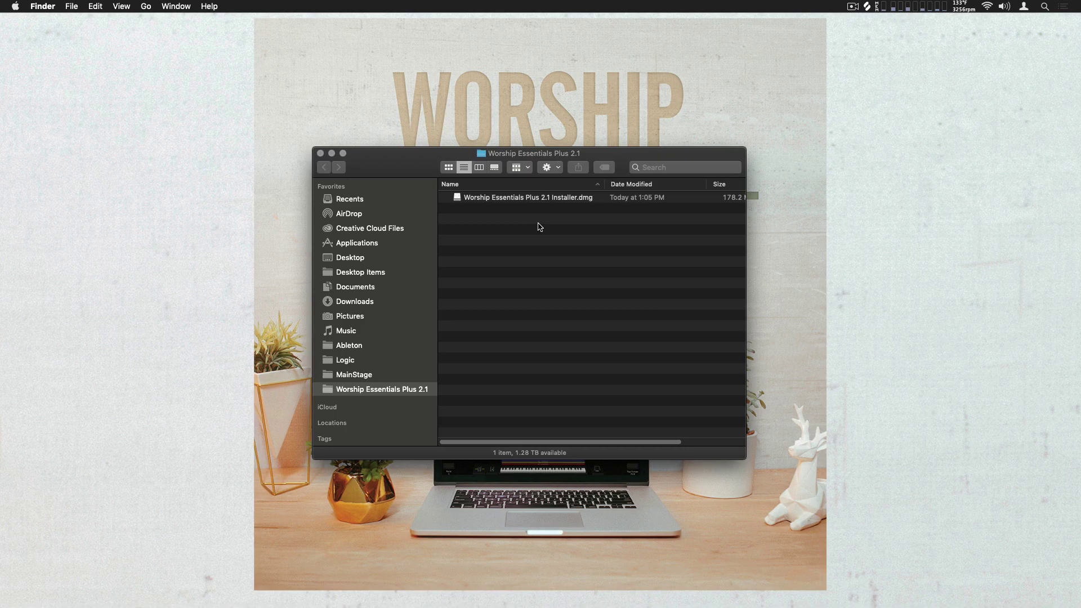
# - Install Worship Essentials Plus 2.1 from its disk image onto Macintosh HD, accepting the license
pyautogui.click(533, 202)
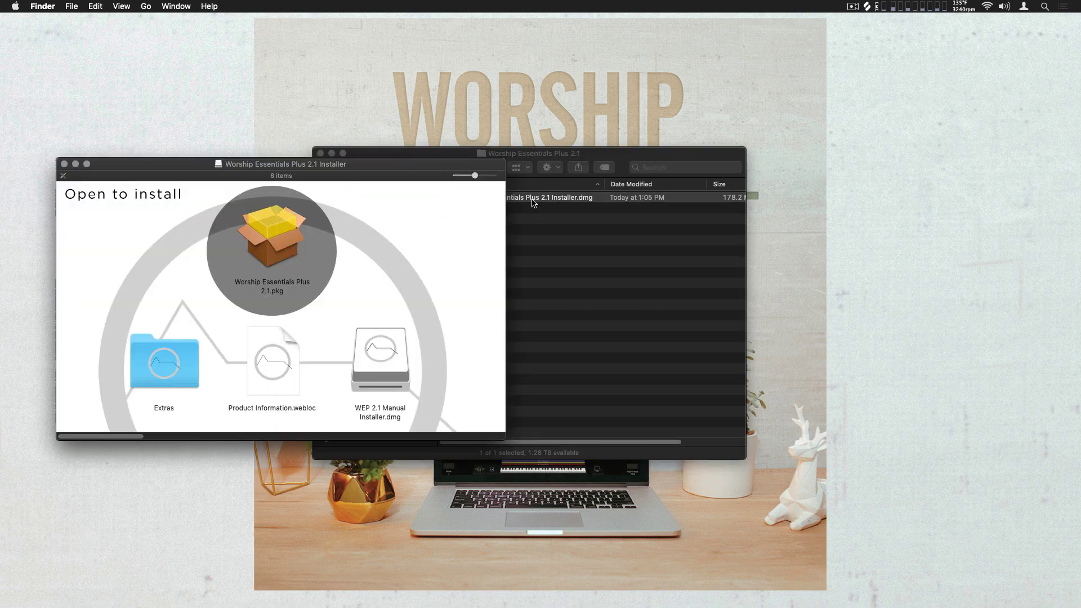
pyautogui.doubleClick(282, 228)
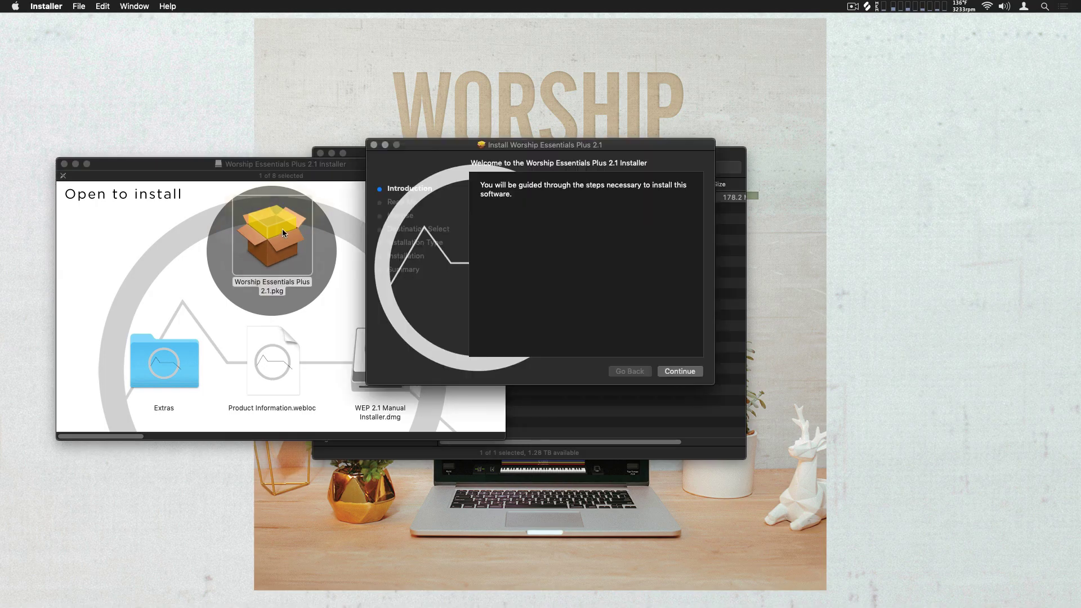
pyautogui.click(695, 372)
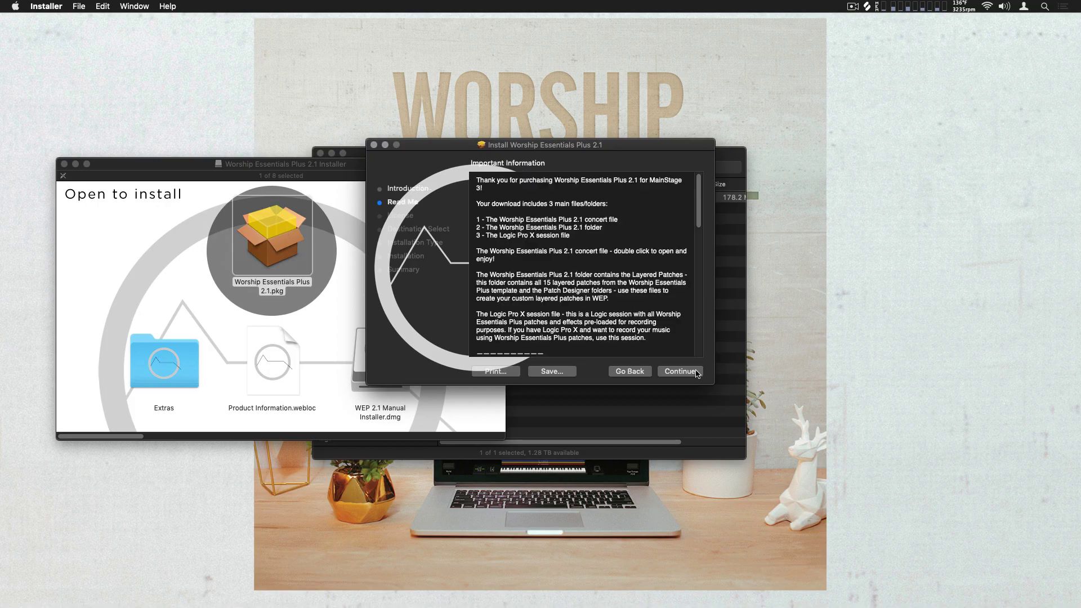
pyautogui.click(696, 373)
pyautogui.click(696, 372)
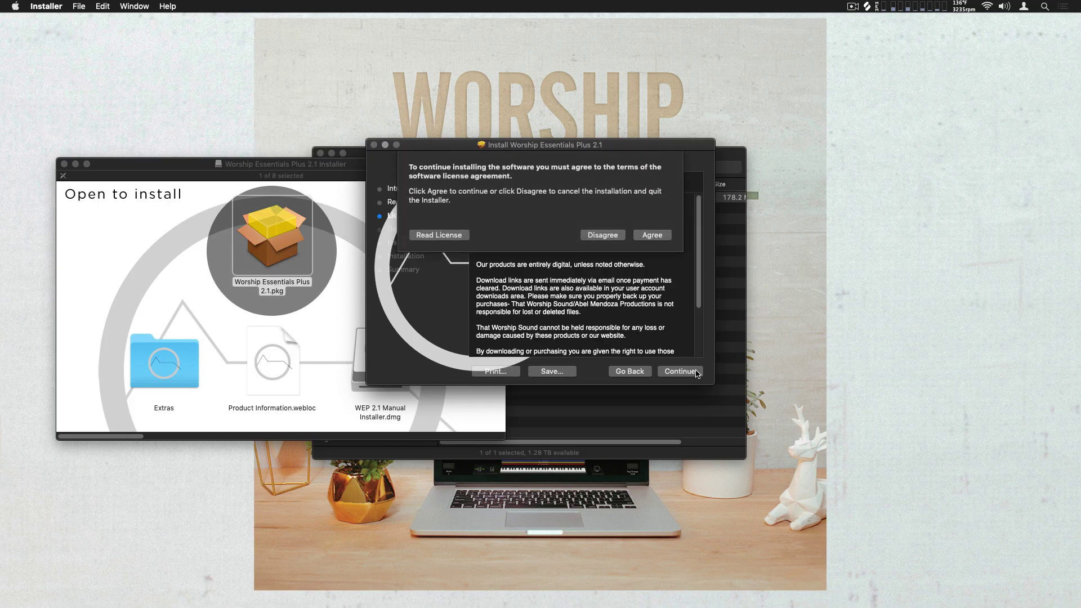
pyautogui.press('Return')
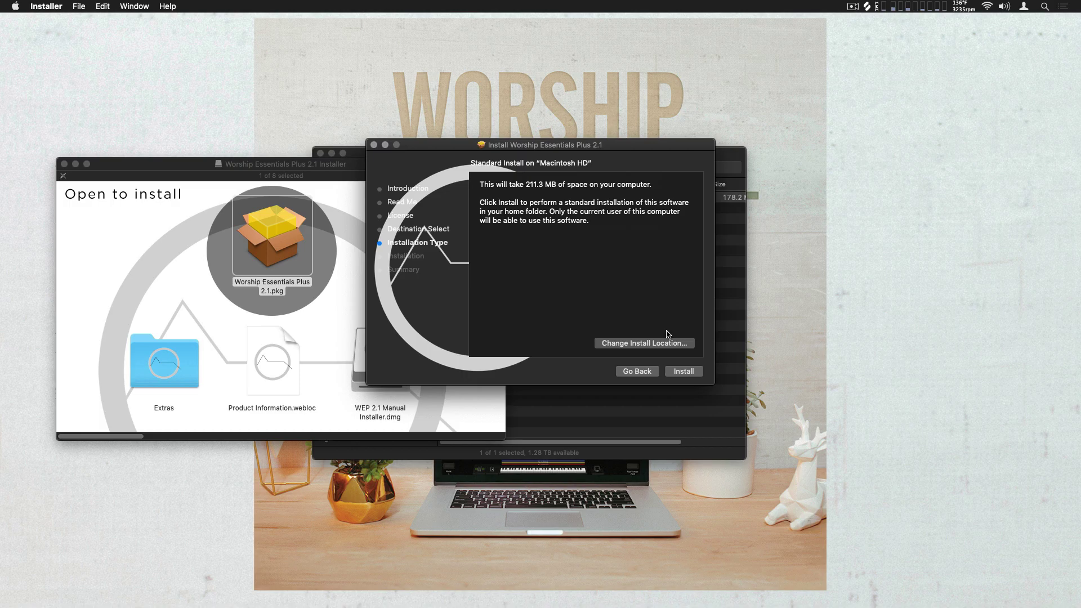
pyautogui.click(683, 373)
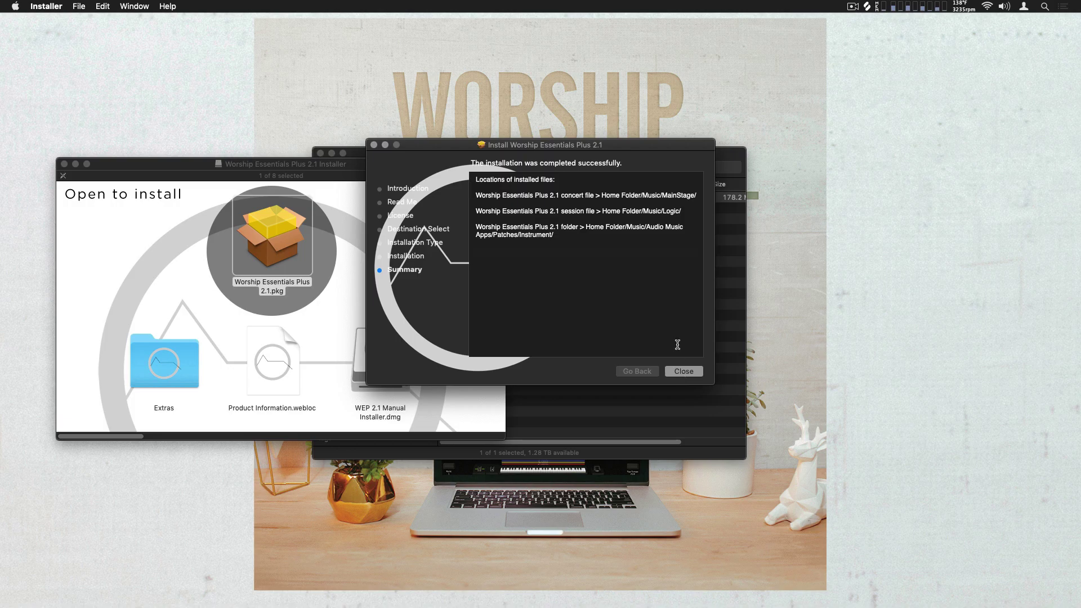
pyautogui.click(679, 373)
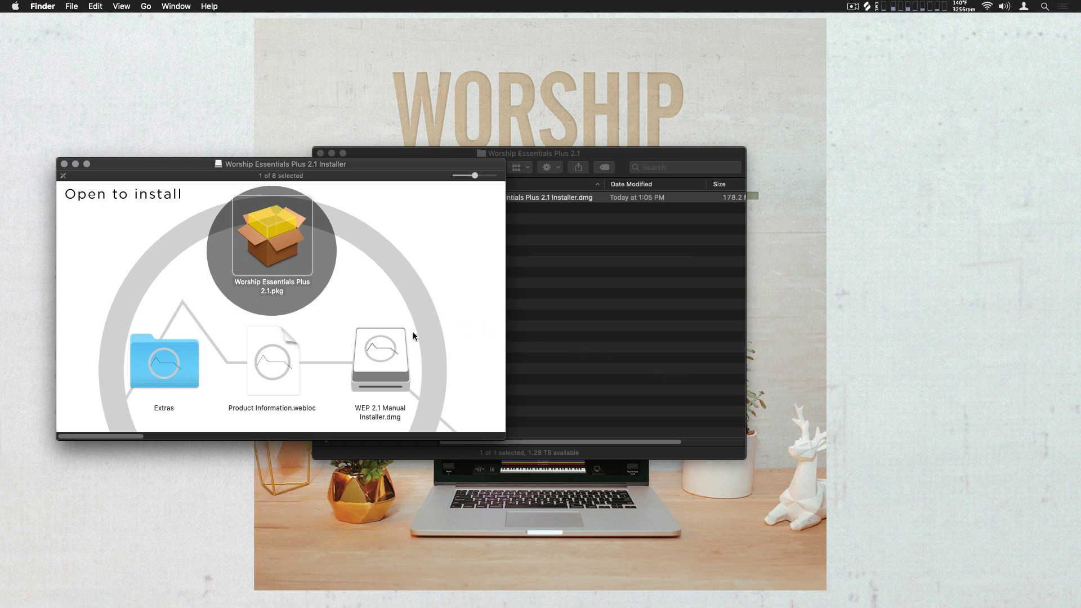
# - Mount the WEP 2.1 Manual Installer, accept its license, and point out the .concert and .logicx files
pyautogui.doubleClick(381, 352)
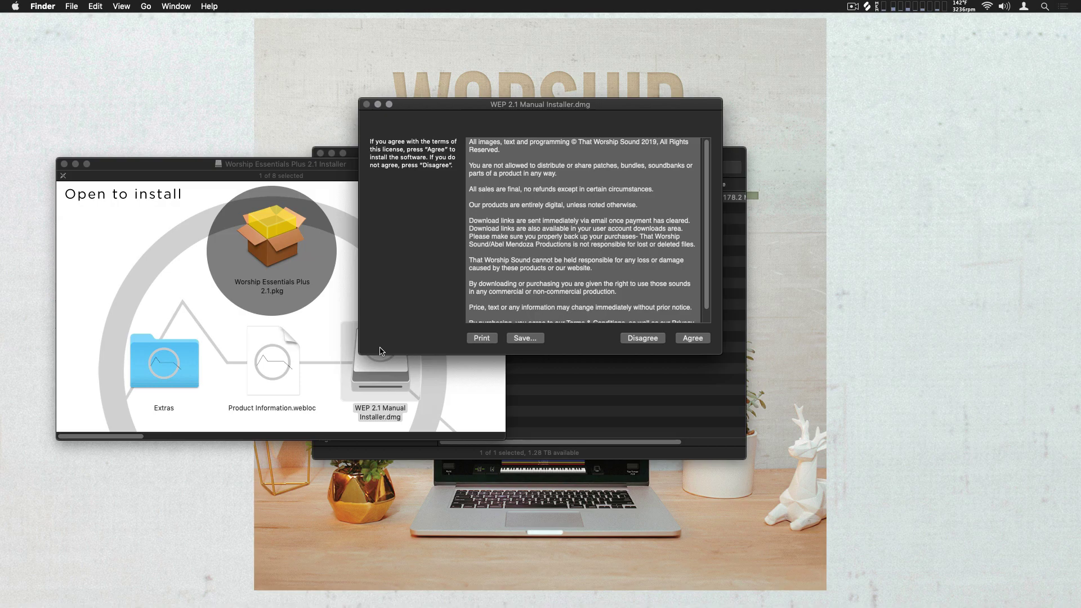
pyautogui.click(689, 340)
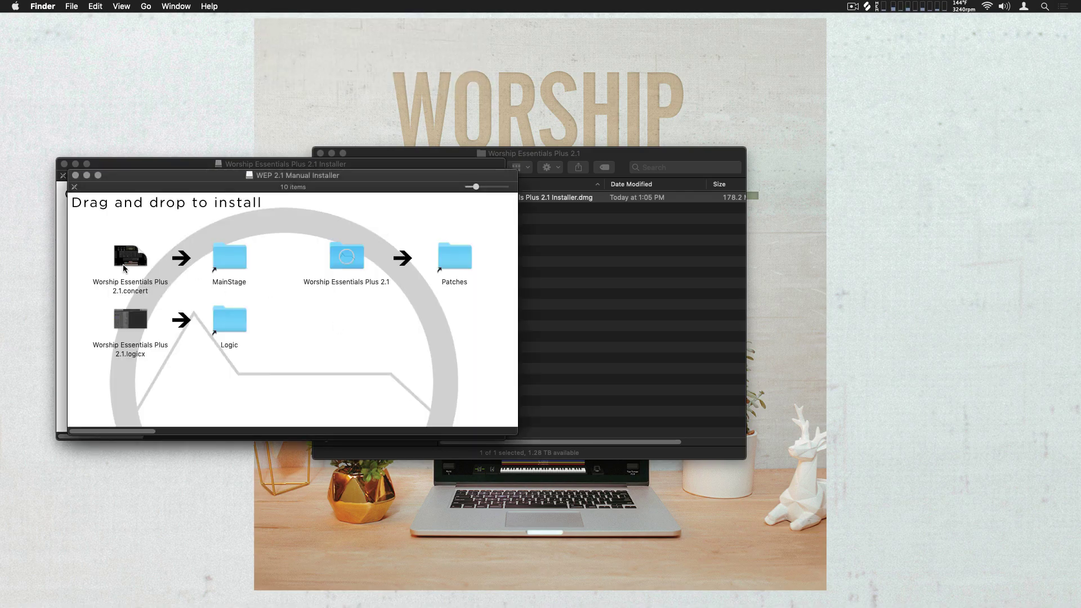
pyautogui.click(128, 259)
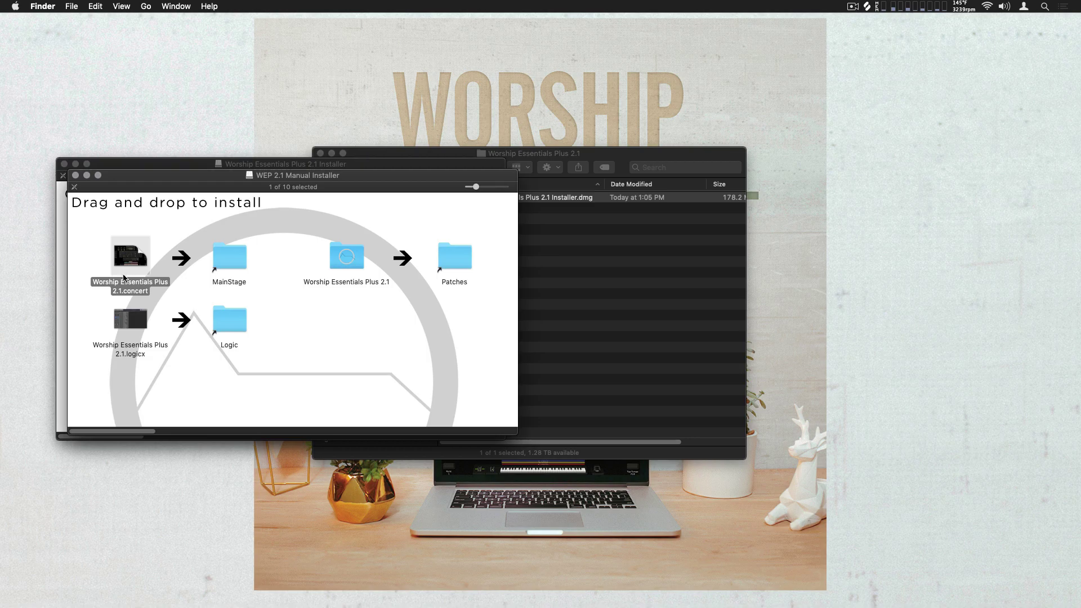
pyautogui.click(130, 321)
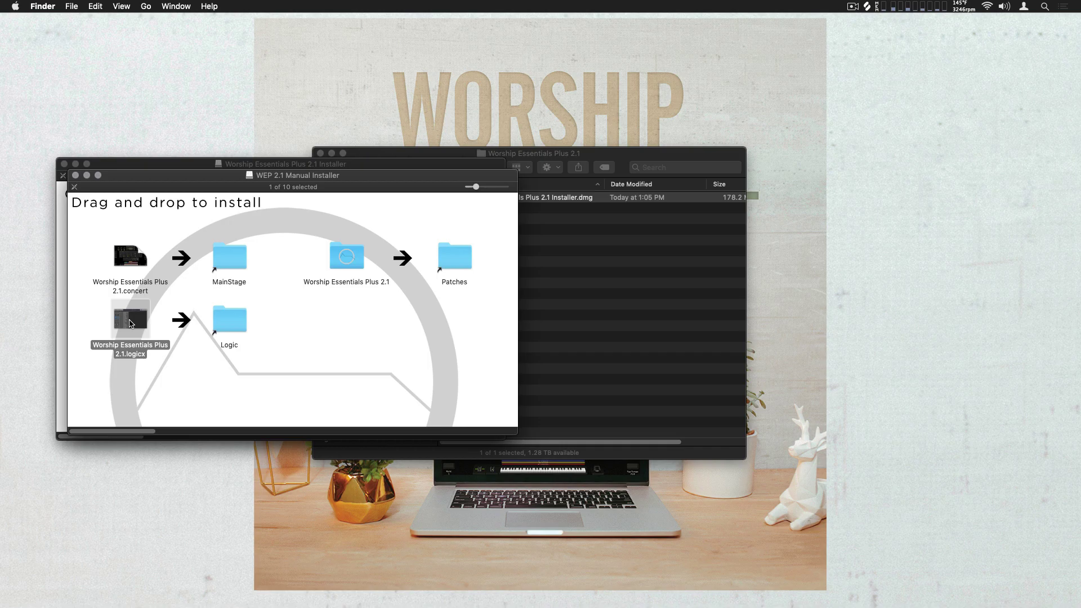
# - Close the manual installer and browse the Extras folder, expanding the NanoKontrol2 Configuration File folder
pyautogui.click(75, 175)
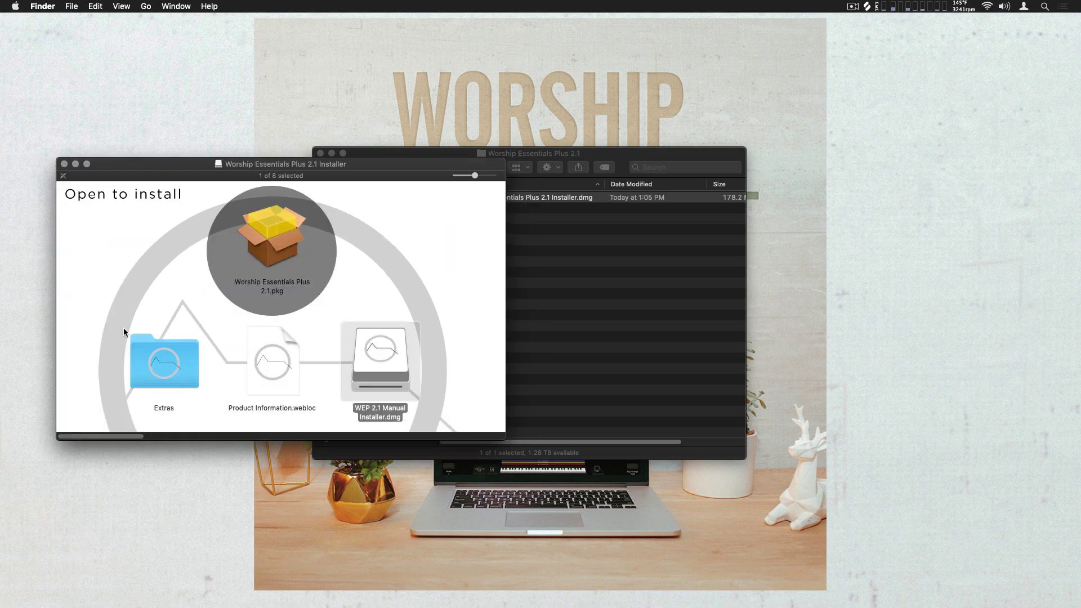
pyautogui.doubleClick(156, 362)
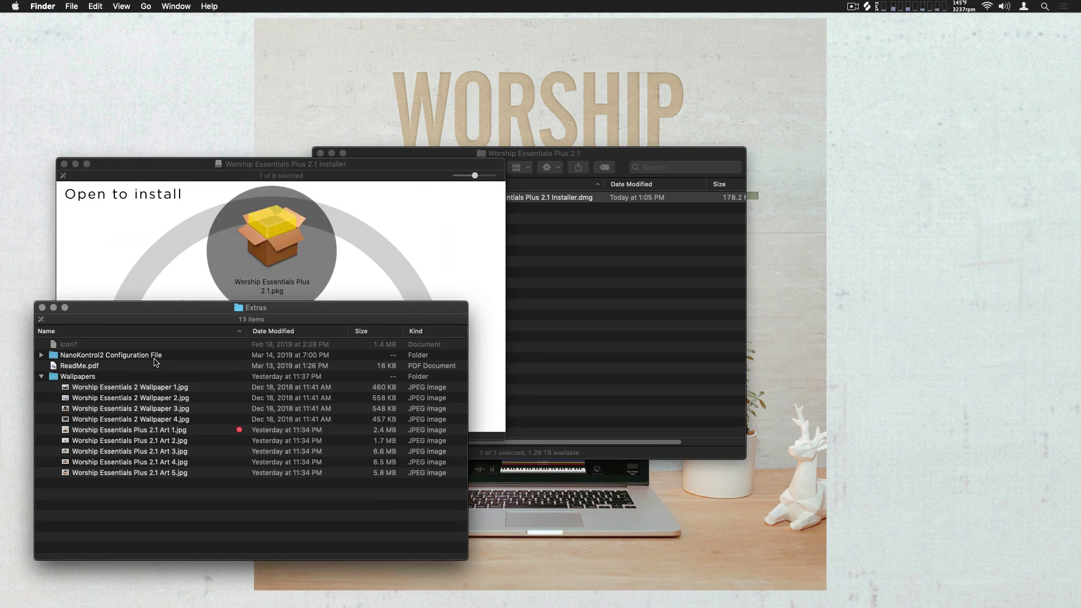
pyautogui.click(156, 360)
pyautogui.press('Right')
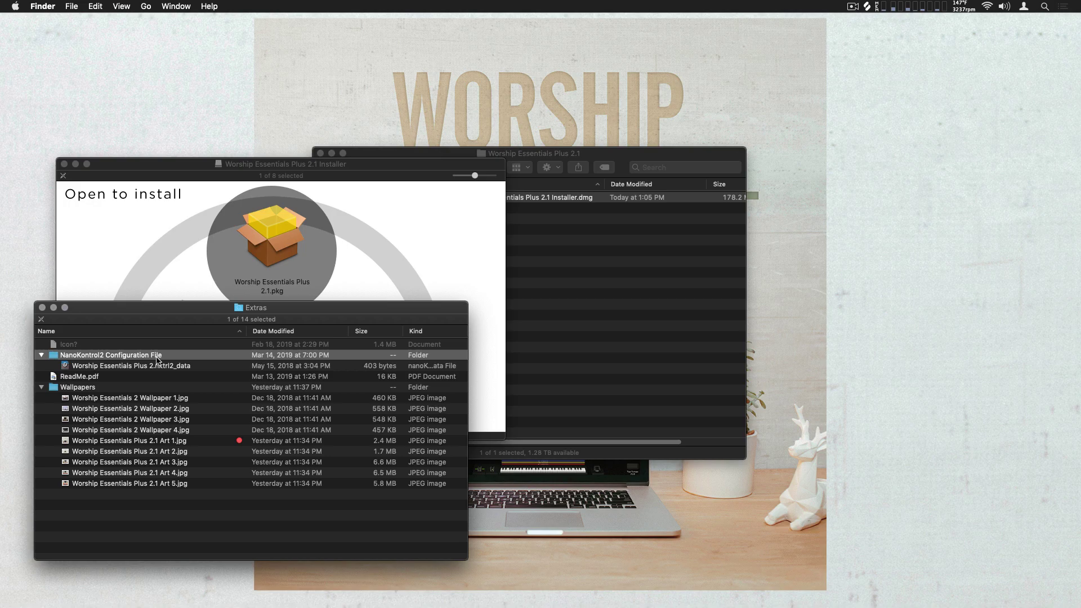
pyautogui.press('Down')
pyautogui.press('Down')
pyautogui.press('Down')
pyautogui.press('Down')
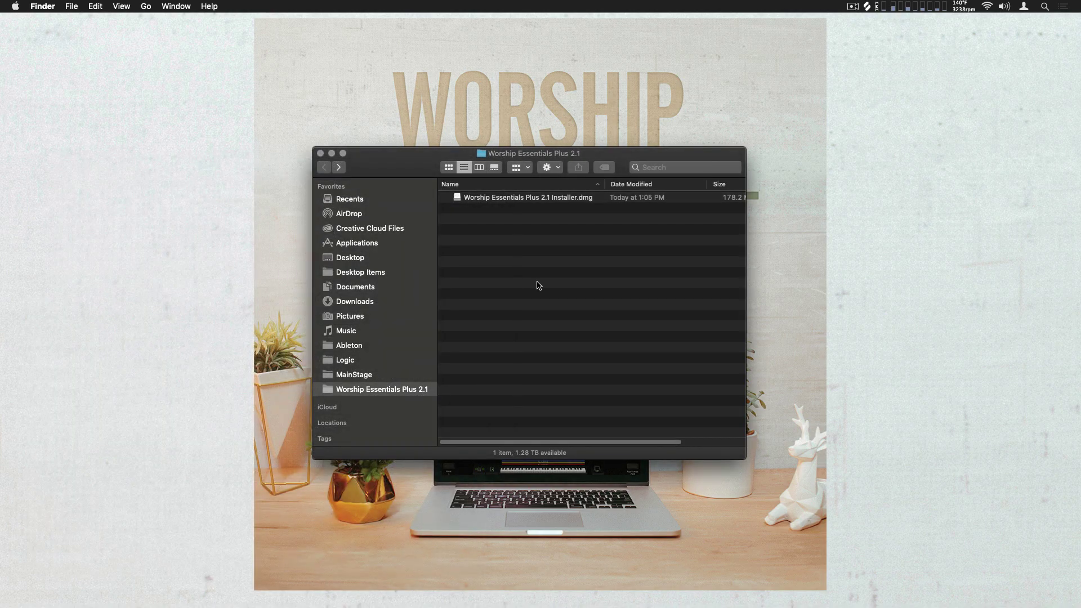
# - Open Worship Essentials Plus 2.1.concert from Music > MainStage in MainStage
pyautogui.click(390, 332)
pyautogui.doubleClick(478, 305)
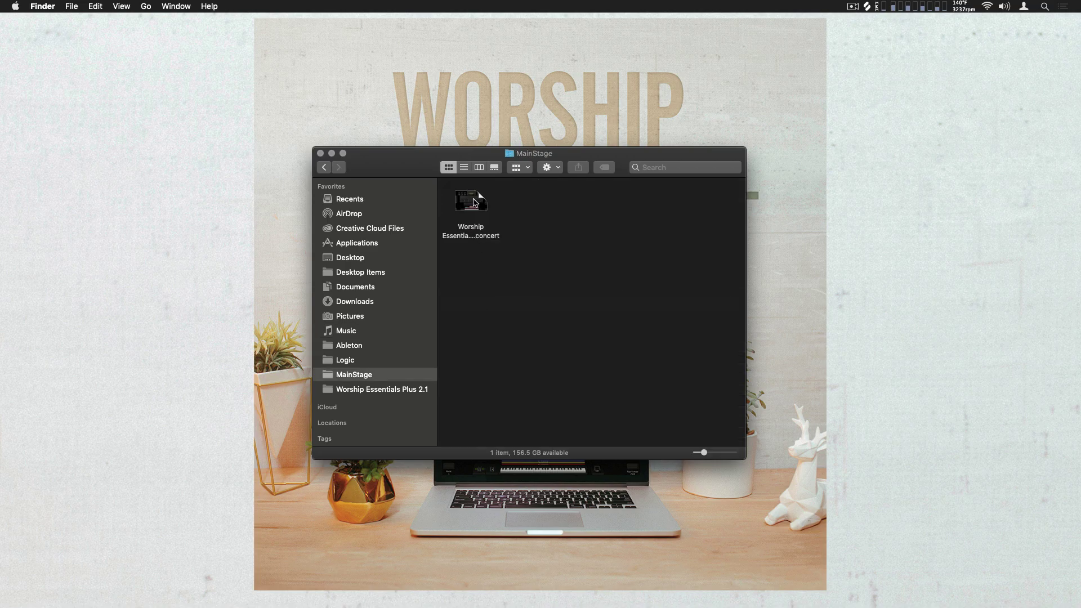
pyautogui.click(475, 202)
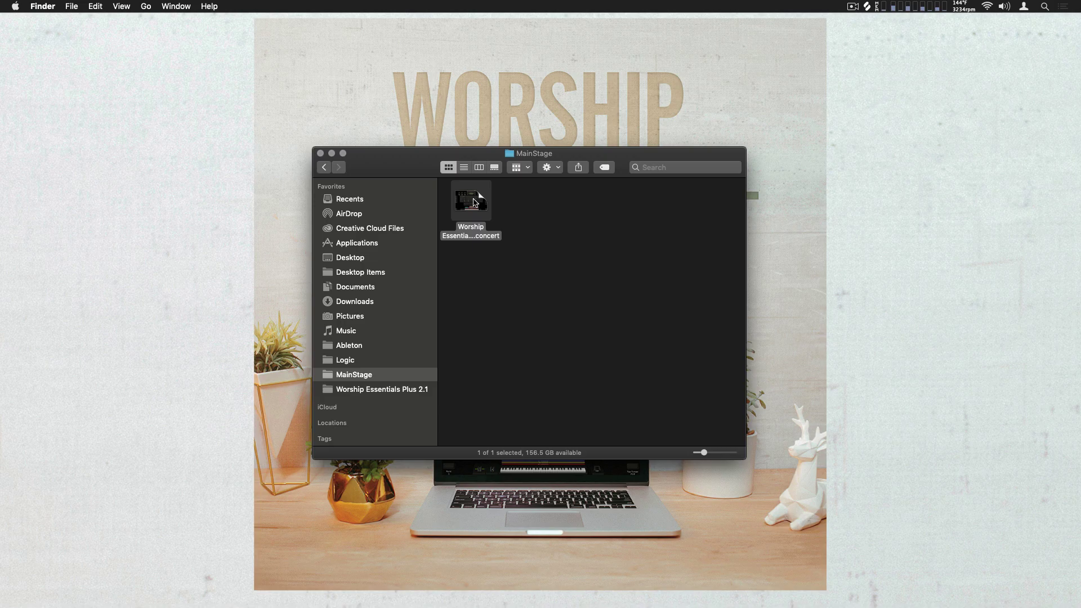
pyautogui.press('super+o')
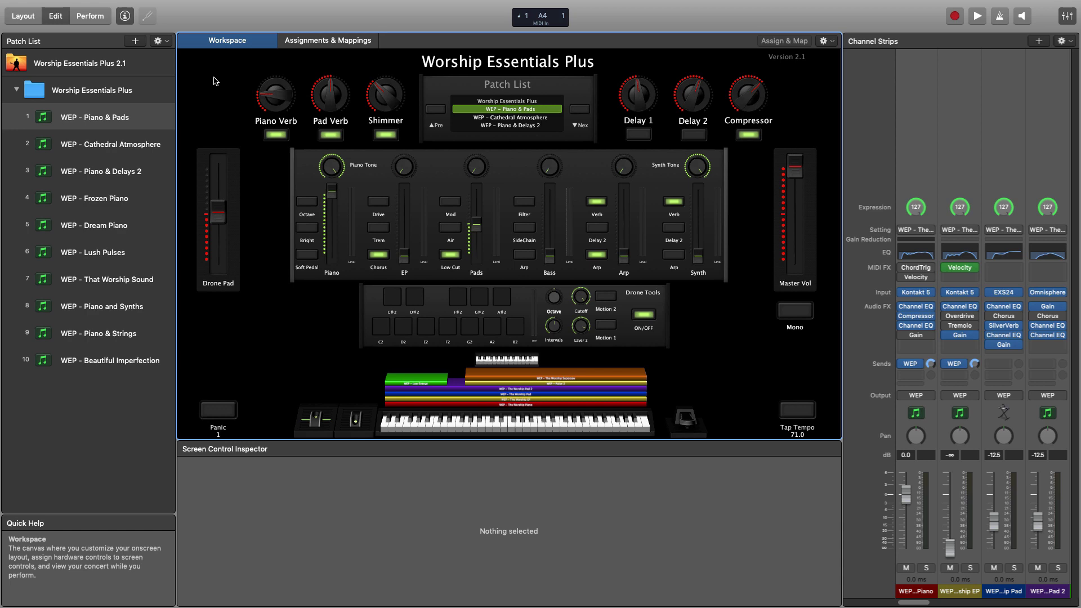
pyautogui.click(271, 91)
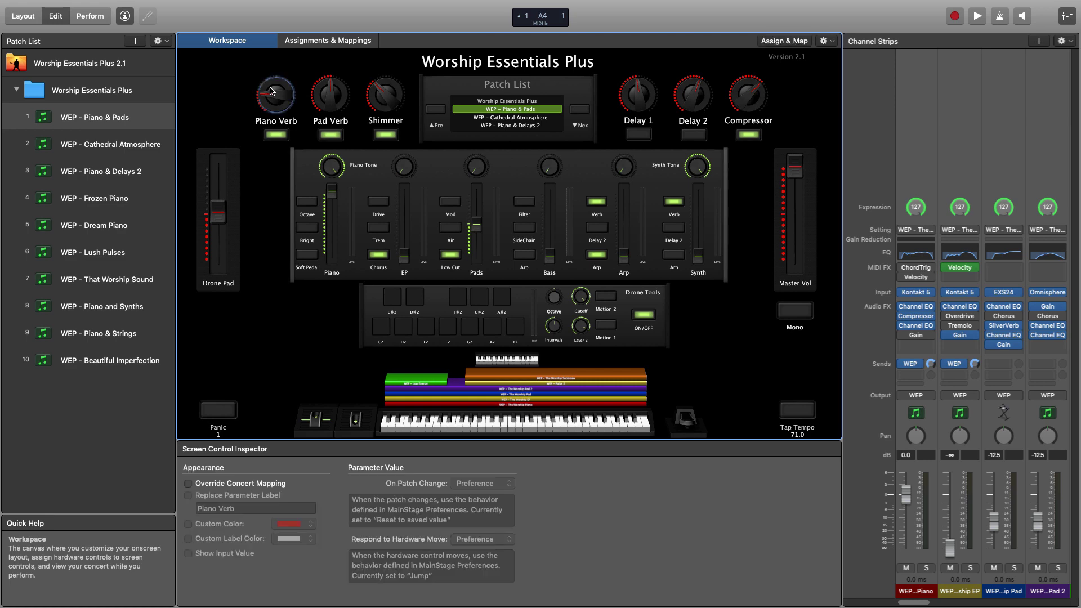
pyautogui.click(326, 94)
pyautogui.click(387, 96)
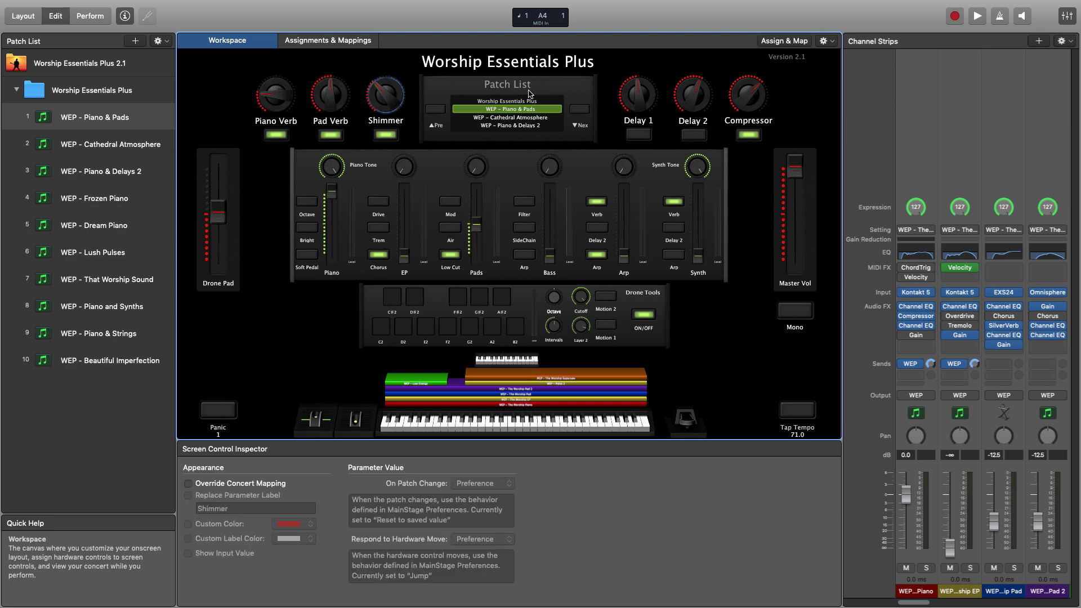
pyautogui.click(635, 95)
pyautogui.click(755, 96)
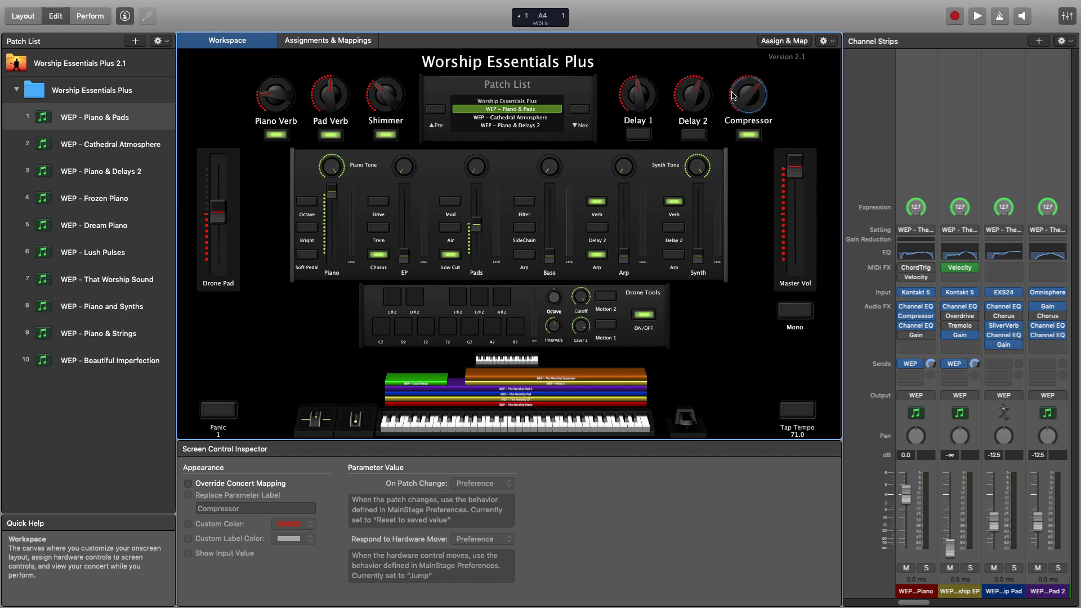
pyautogui.click(434, 112)
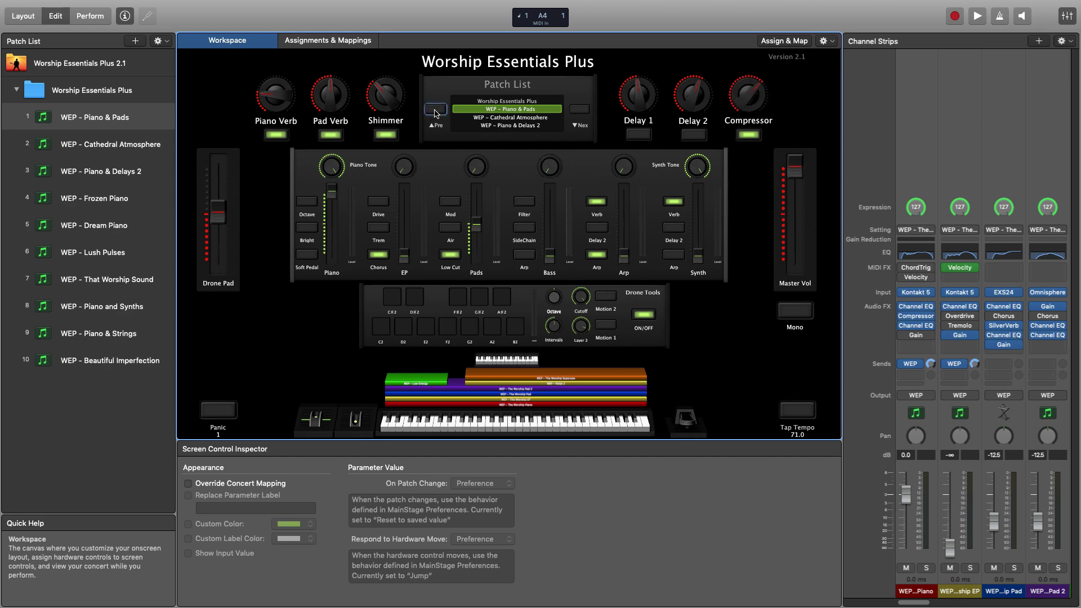
pyautogui.click(579, 110)
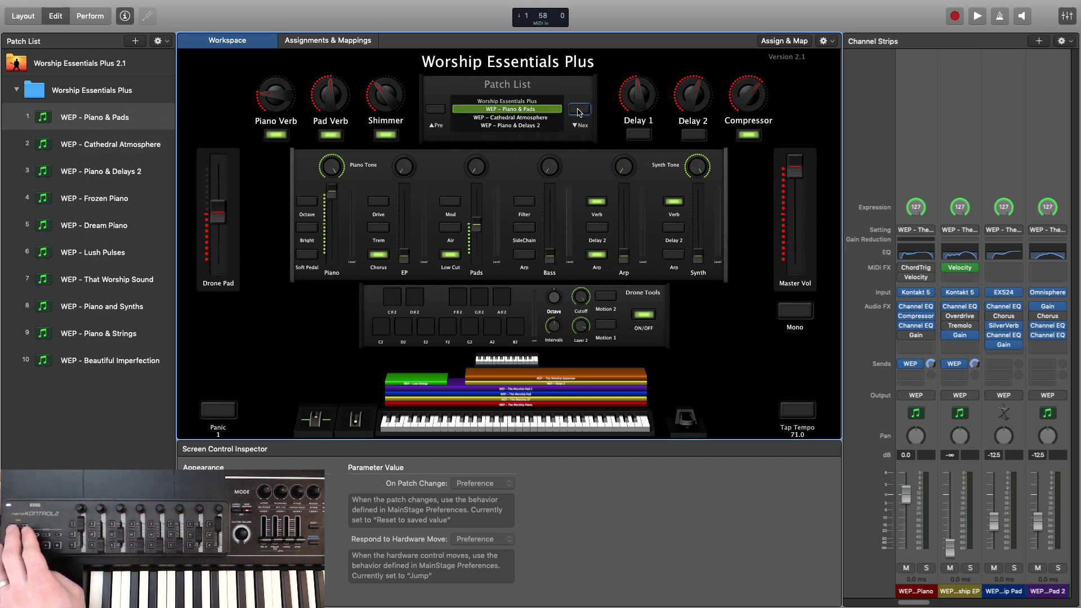
pyautogui.click(308, 180)
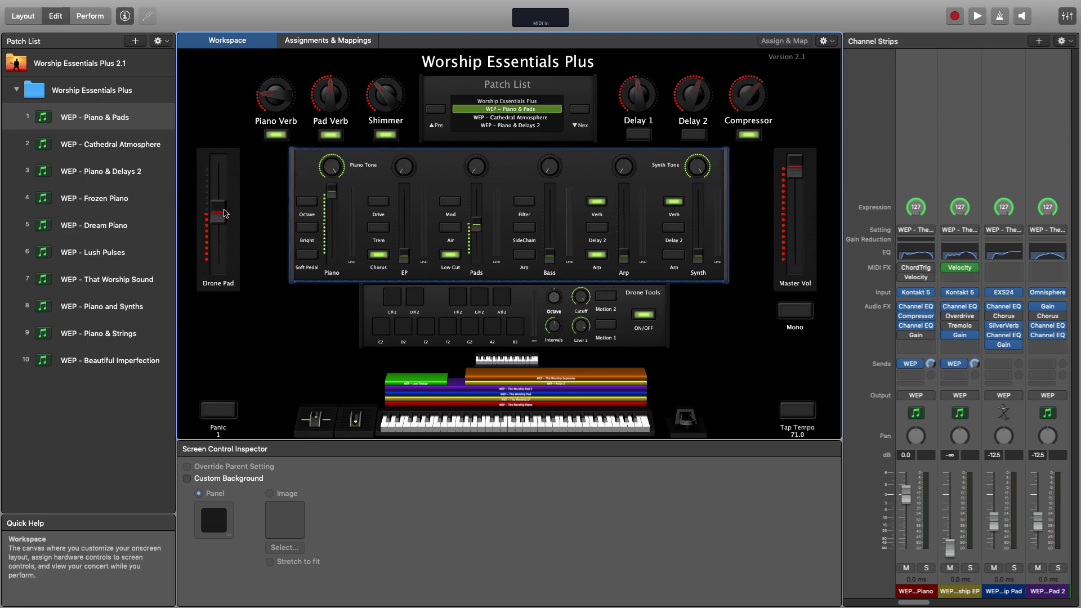
# - Tap the tempo up to 87.9 after checking the Drone Pad, Master Vol and Panic controls
pyautogui.click(224, 213)
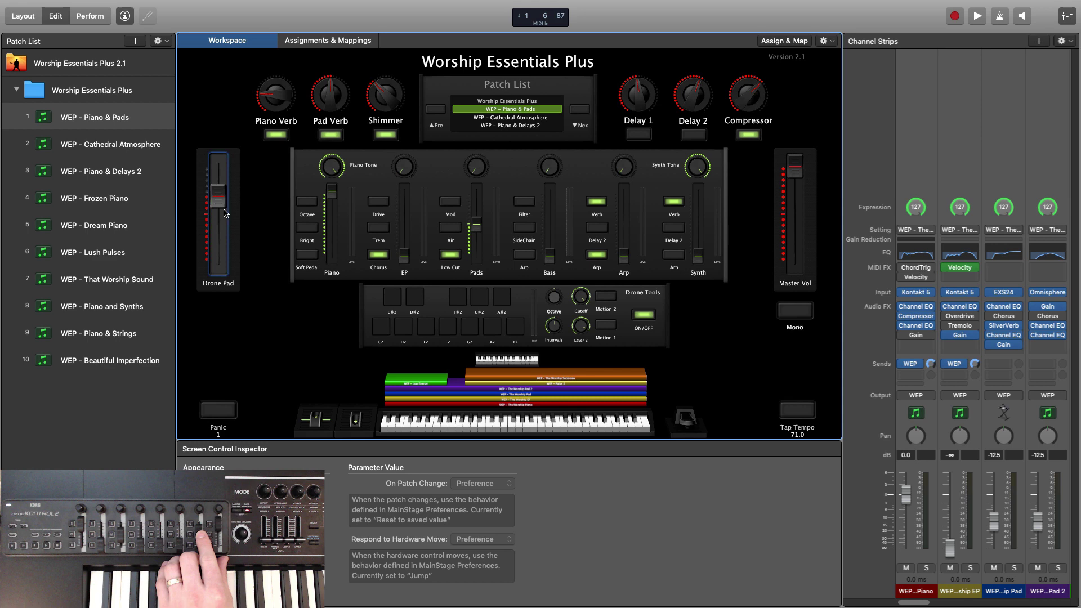
pyautogui.click(794, 178)
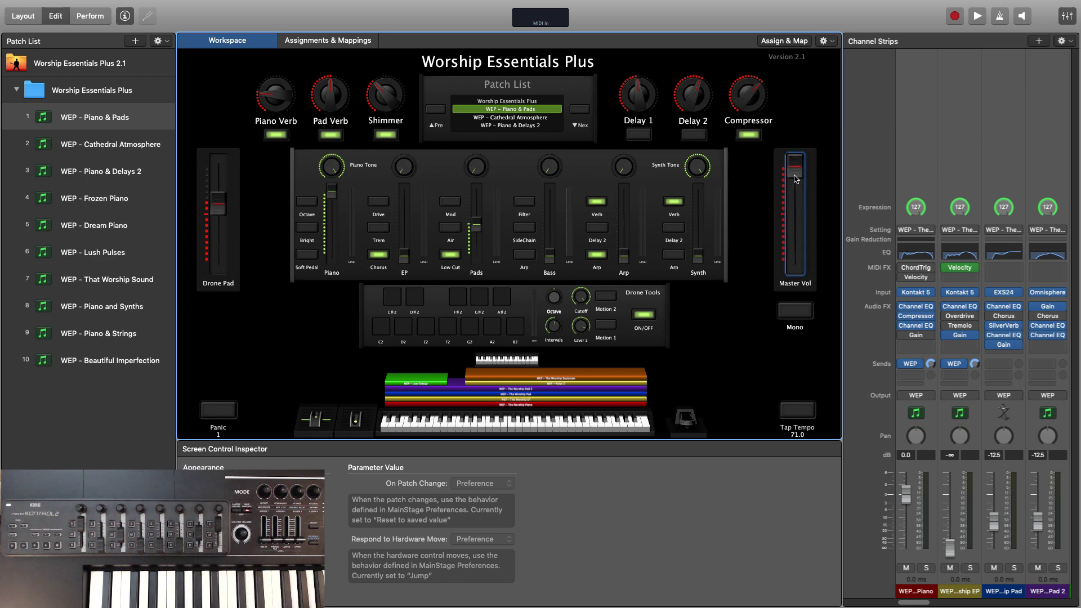
pyautogui.click(226, 413)
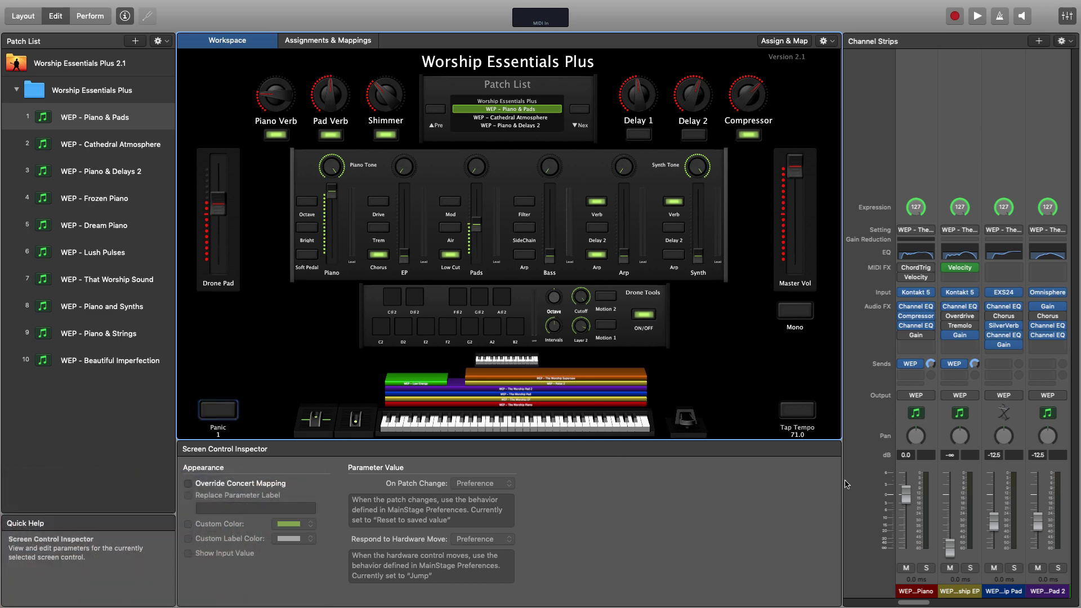
pyautogui.click(804, 417)
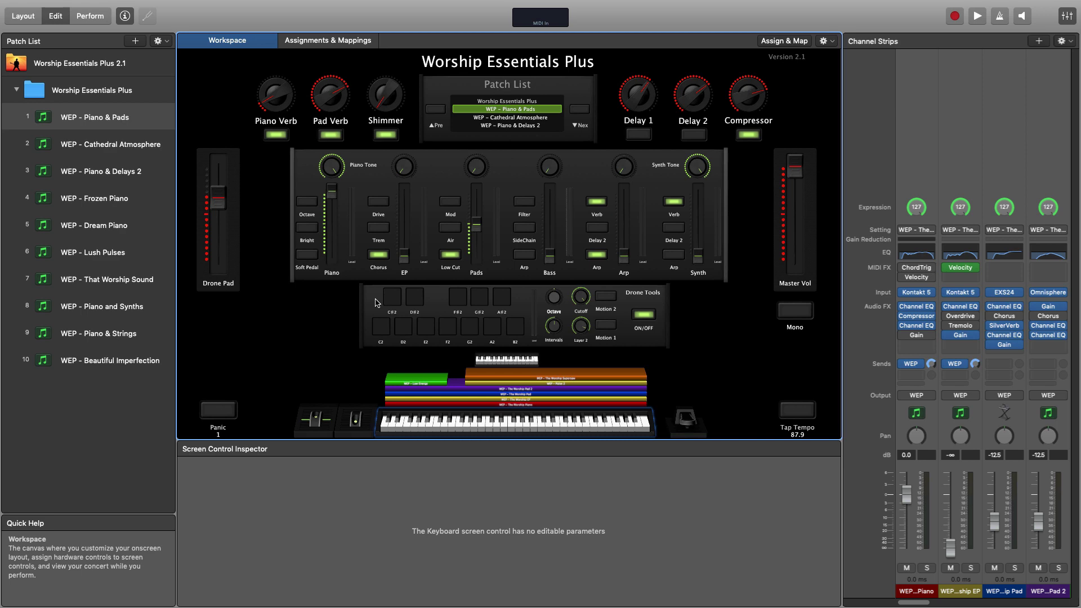
pyautogui.click(376, 303)
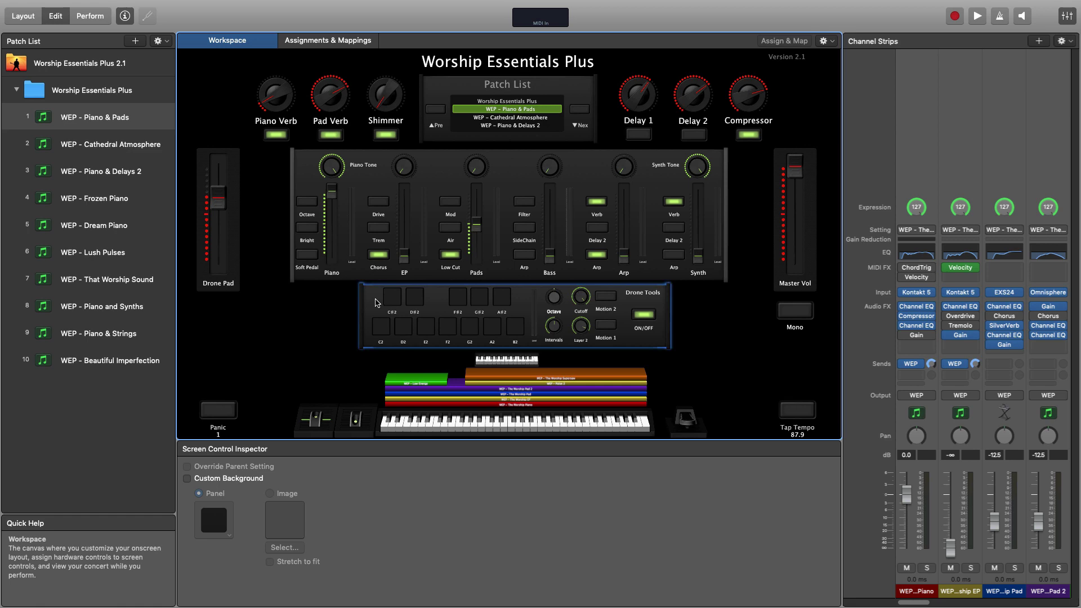
pyautogui.click(327, 311)
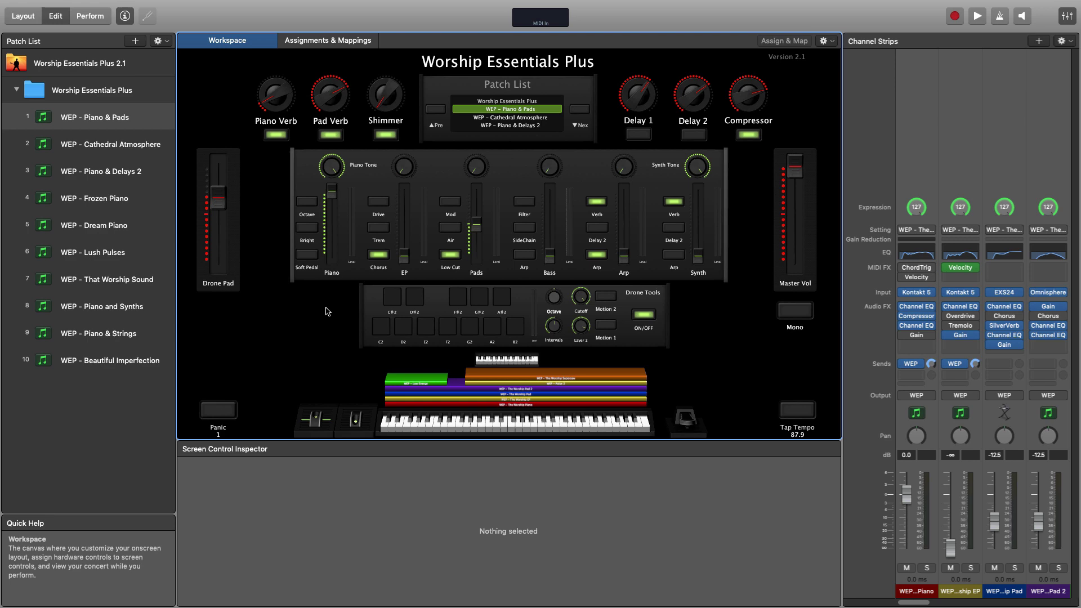
# - In Layout mode, relearn the large keyboard control to the UltraLite mk3 MIDI port
pyautogui.click(23, 16)
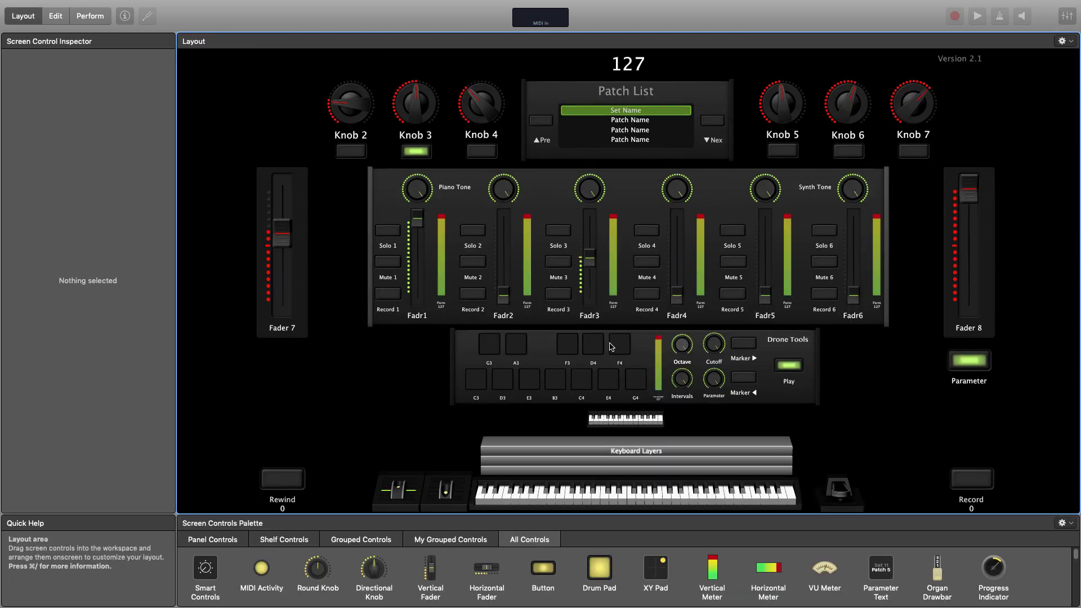
pyautogui.click(634, 503)
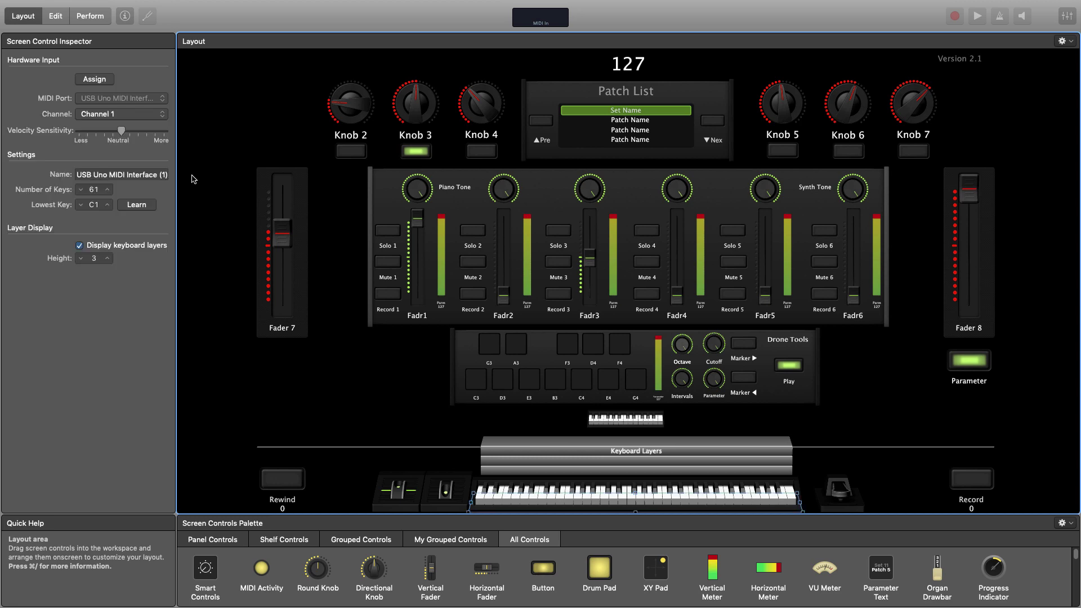
pyautogui.click(99, 80)
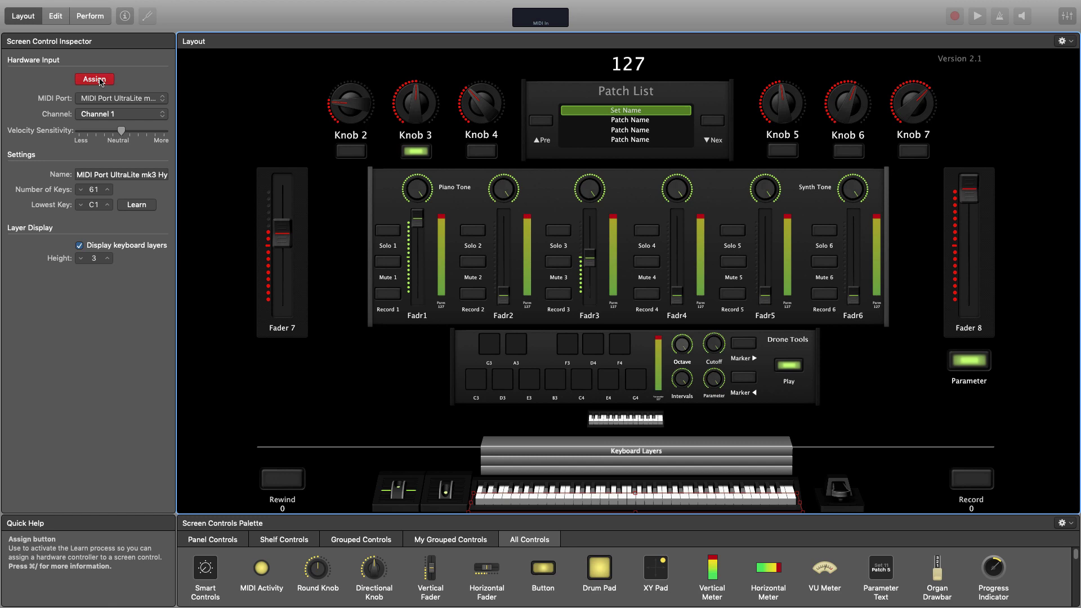
pyautogui.click(99, 80)
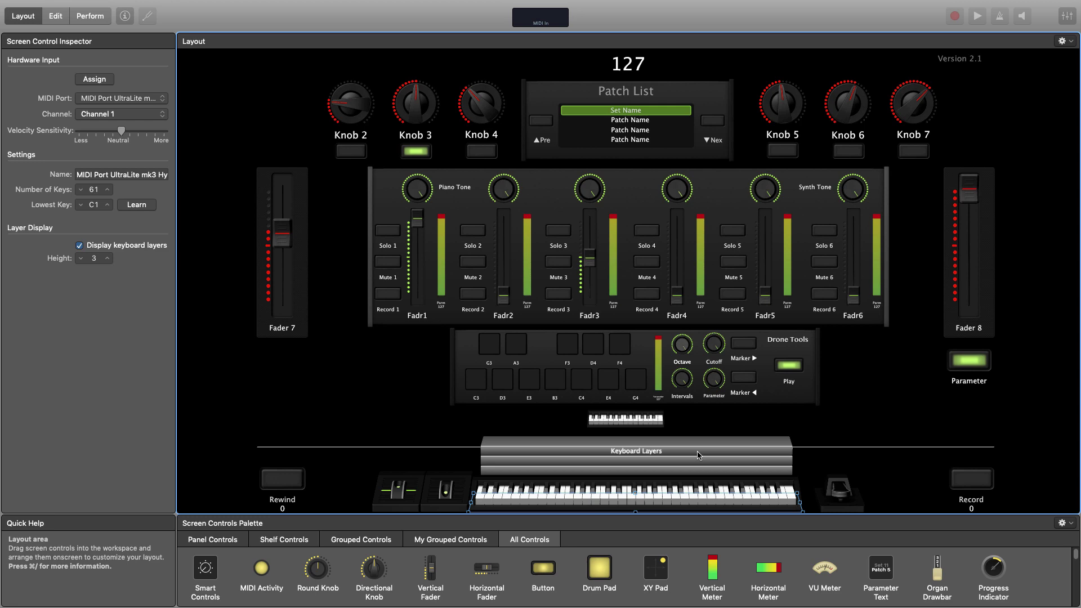
# - Relearn the small 25-key keyboard control to the QuNexus controller
pyautogui.click(630, 424)
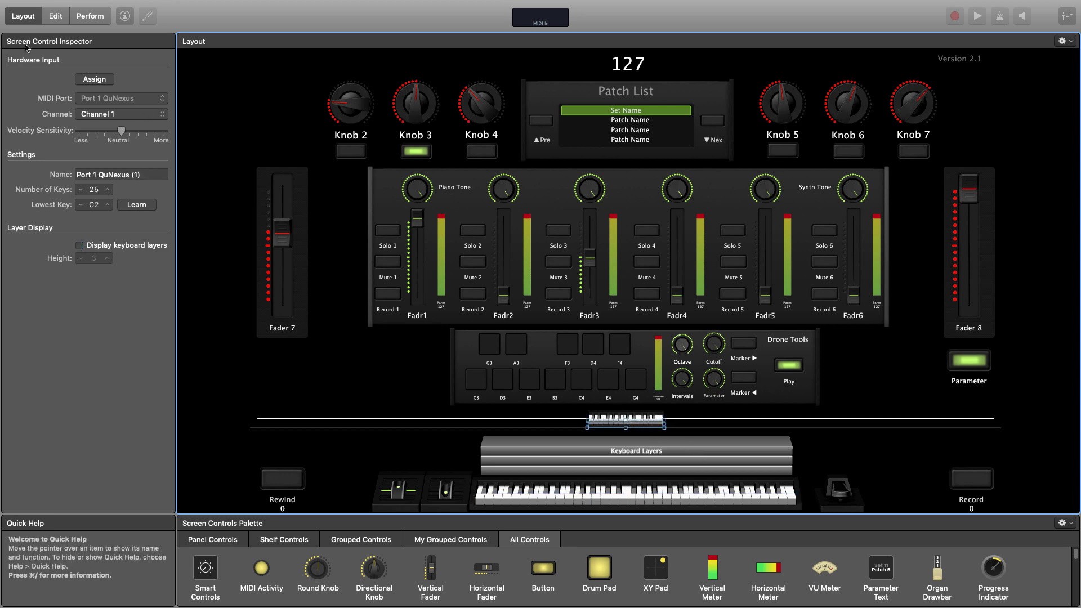
pyautogui.click(111, 82)
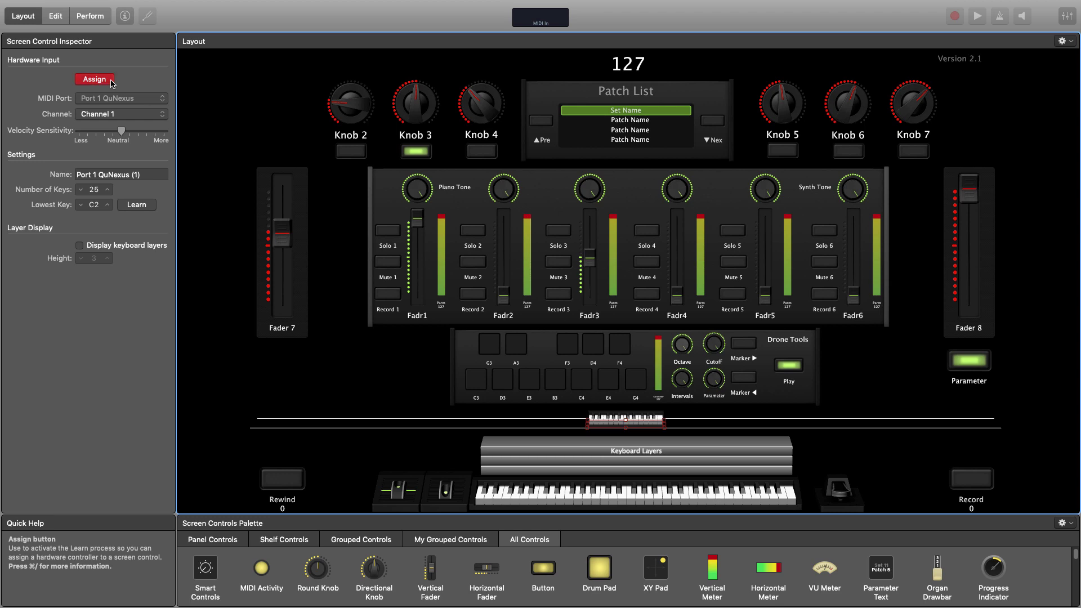
pyautogui.click(112, 82)
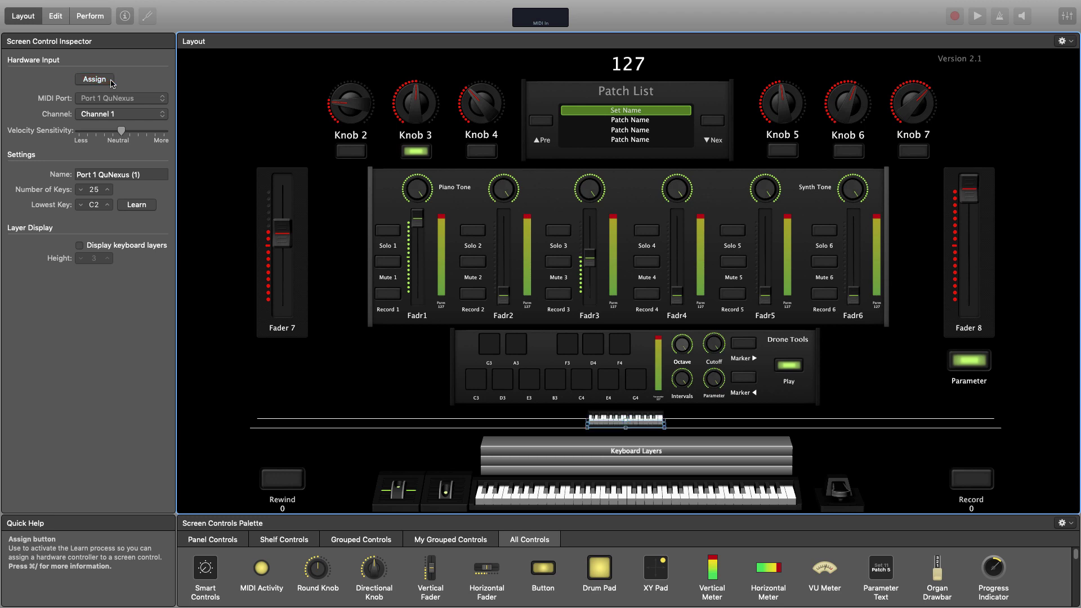
# - Return to Edit mode and preview the concert in full-screen Perform view
pyautogui.click(58, 17)
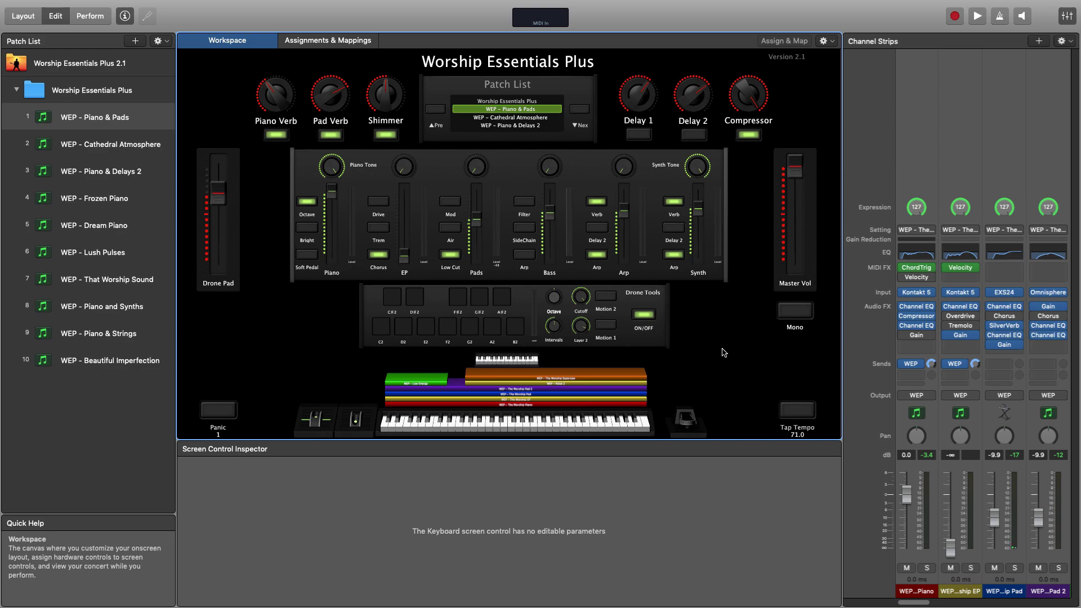
pyautogui.press('super+4')
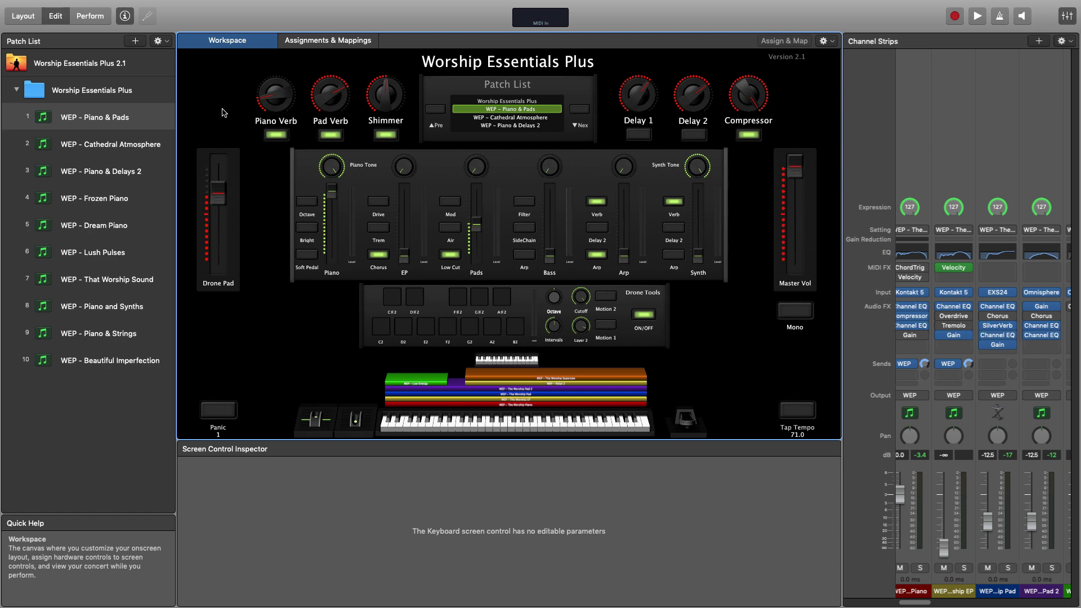
# - Add a patch loading WEP - Ambient Piano - Layer 1 from the Patch Designer Layer 1 user patches
pyautogui.click(135, 41)
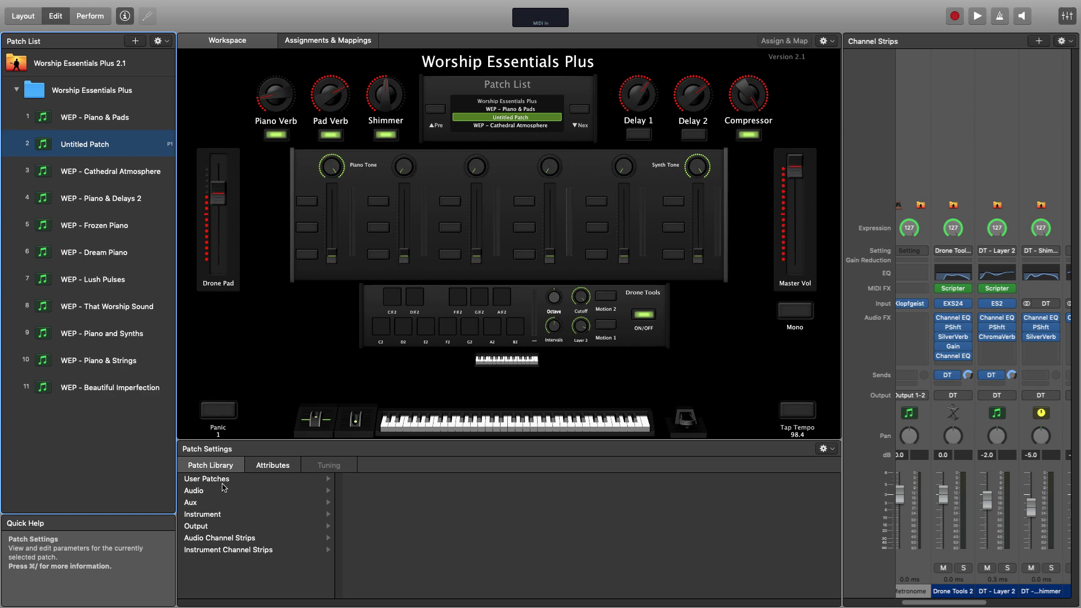
pyautogui.click(212, 467)
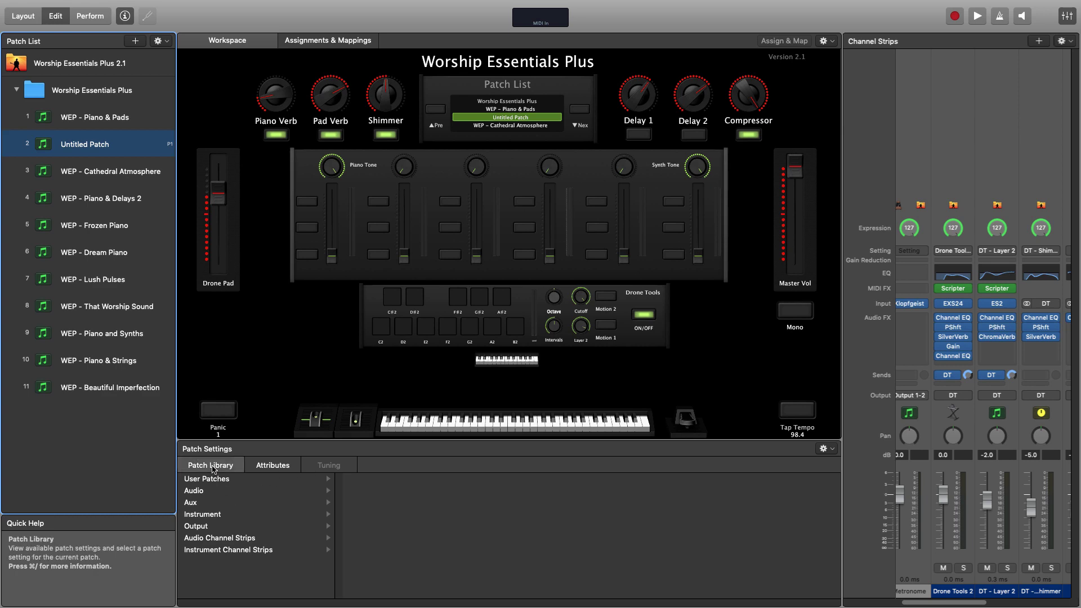
pyautogui.click(216, 479)
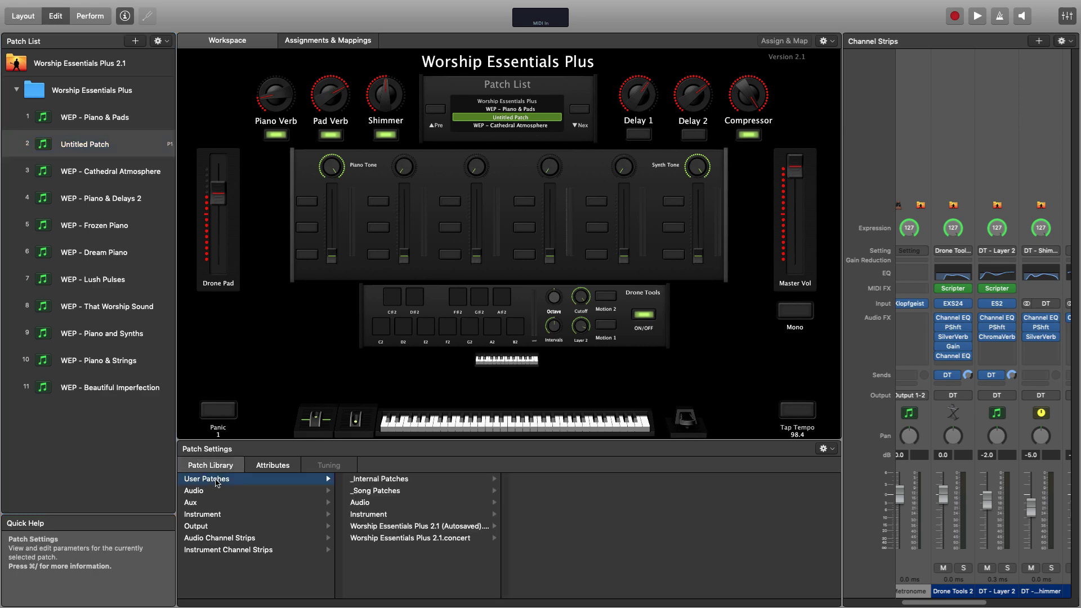
pyautogui.click(407, 515)
pyautogui.click(576, 480)
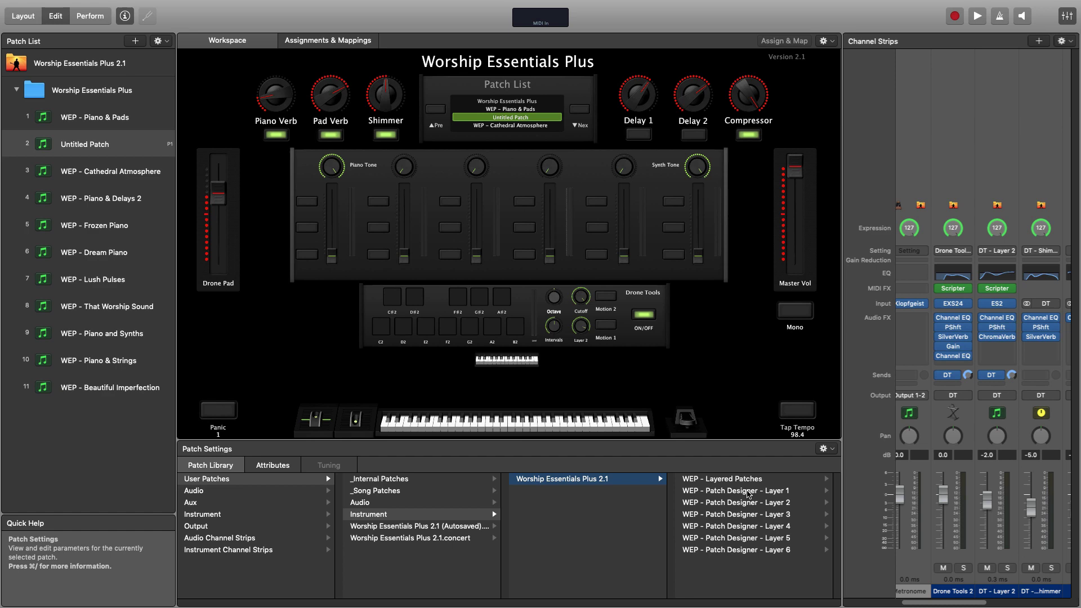
pyautogui.click(773, 492)
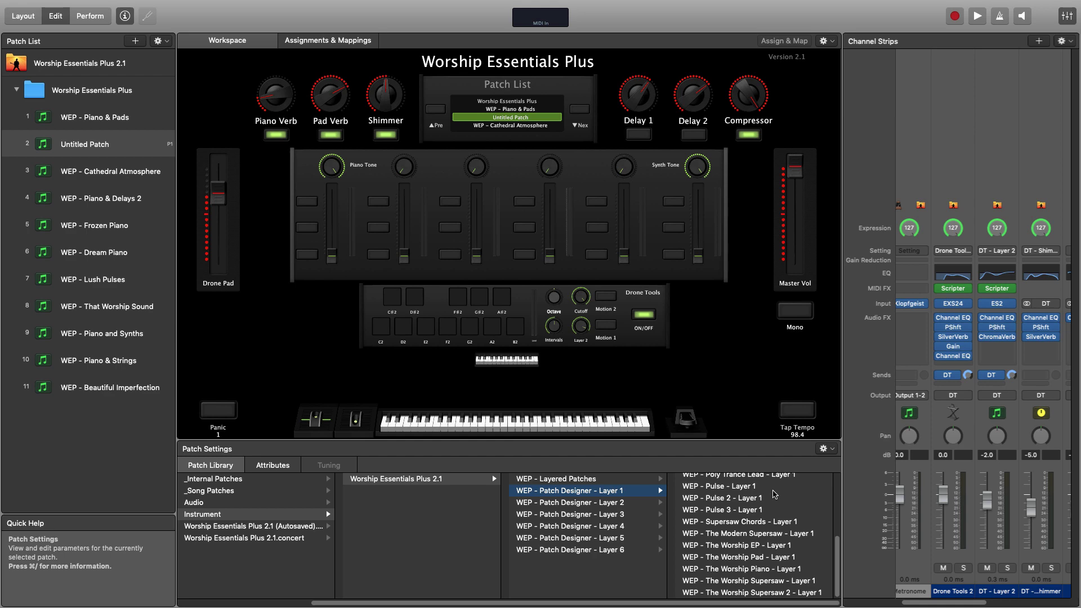
pyautogui.scroll(5, 773, 494)
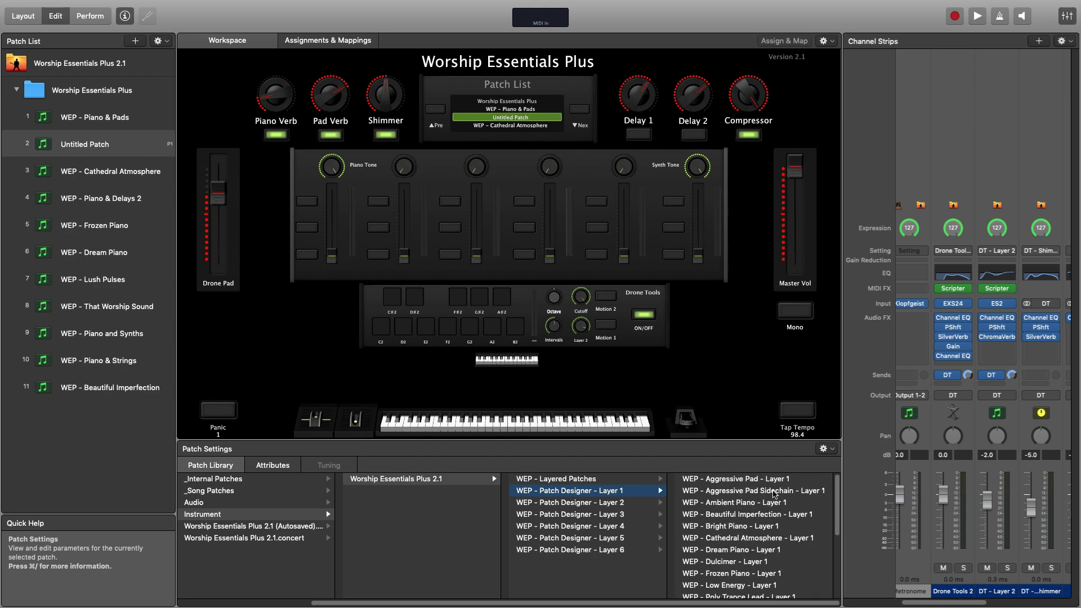
pyautogui.scroll(-5, 773, 494)
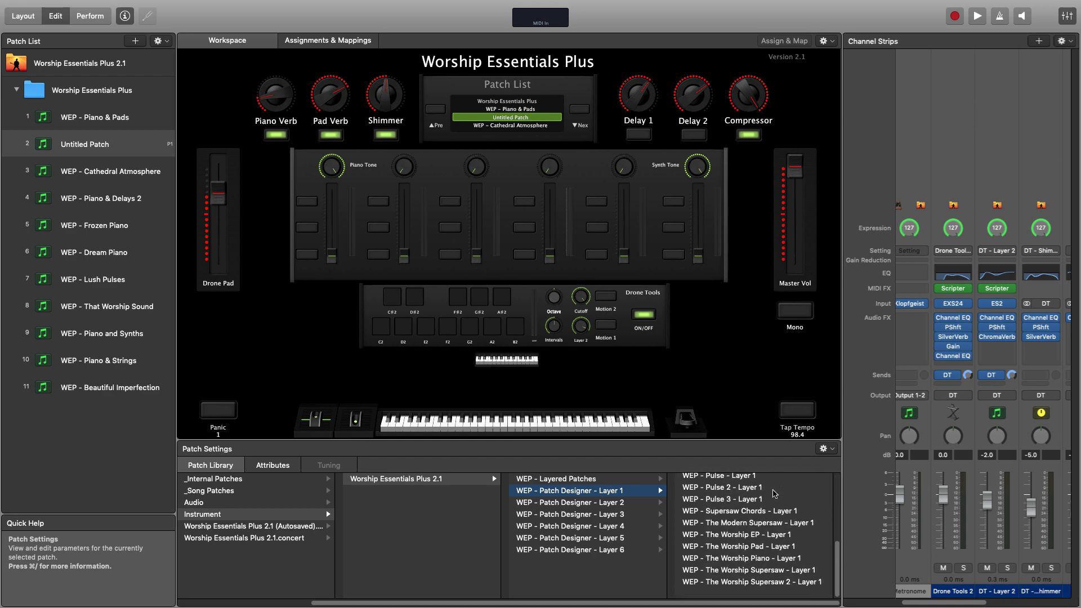
pyautogui.scroll(3, 773, 493)
pyautogui.scroll(-2, 773, 493)
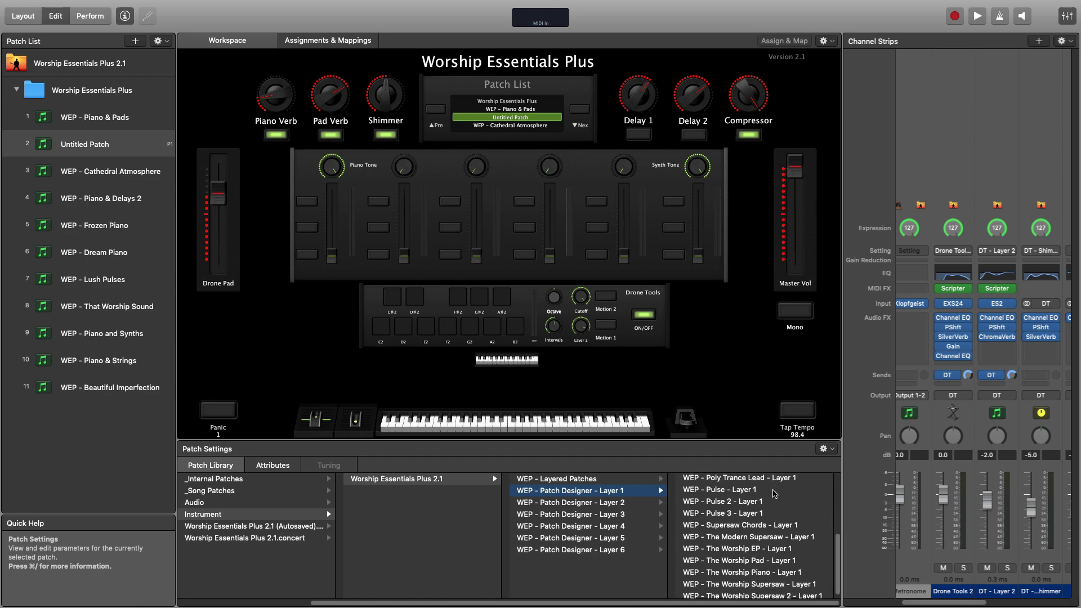
pyautogui.scroll(5, 773, 493)
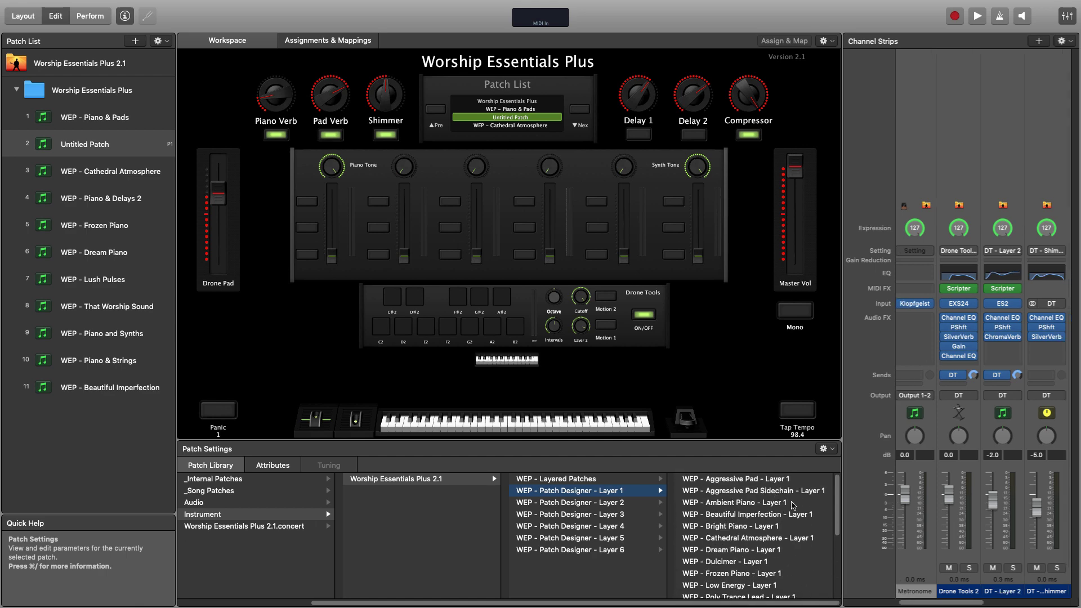
pyautogui.click(790, 503)
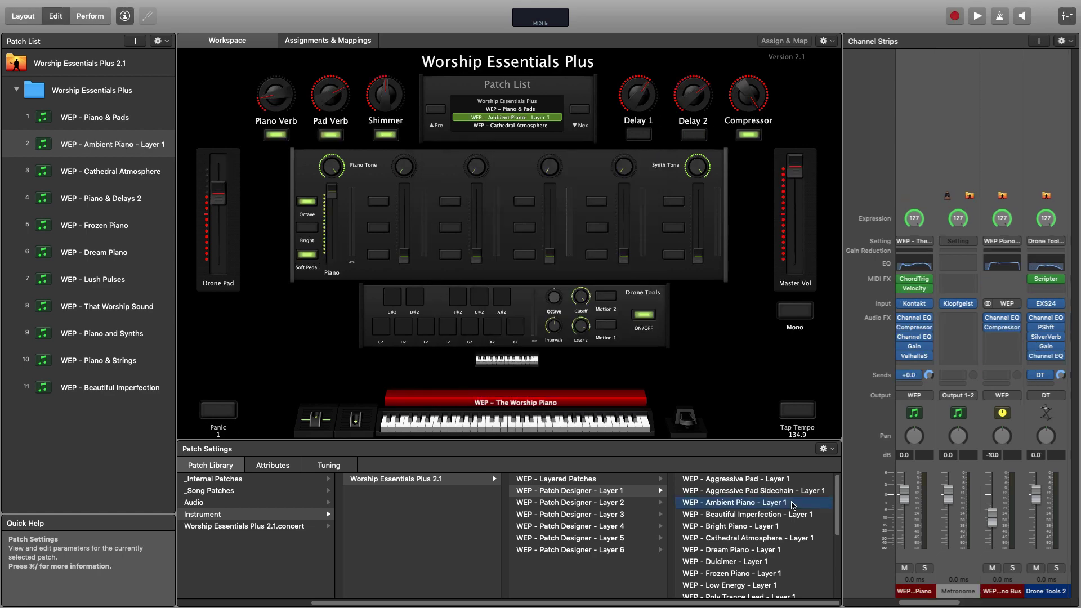
# - Add patch 3 loading WEP - The Worship Pad - Layer 2 from the Patch Library
pyautogui.click(135, 41)
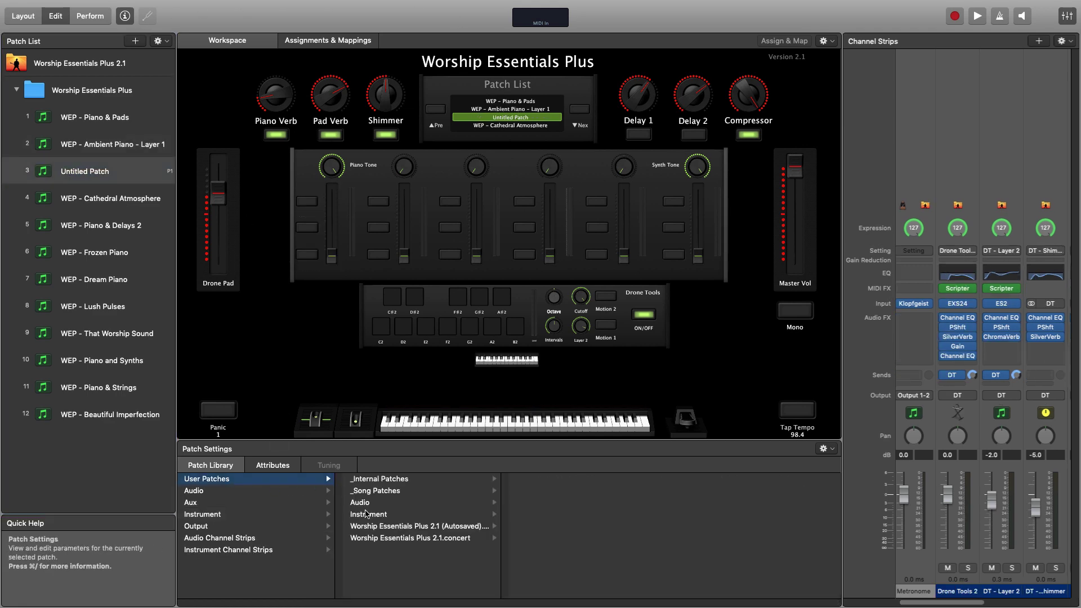
pyautogui.click(367, 514)
pyautogui.click(541, 479)
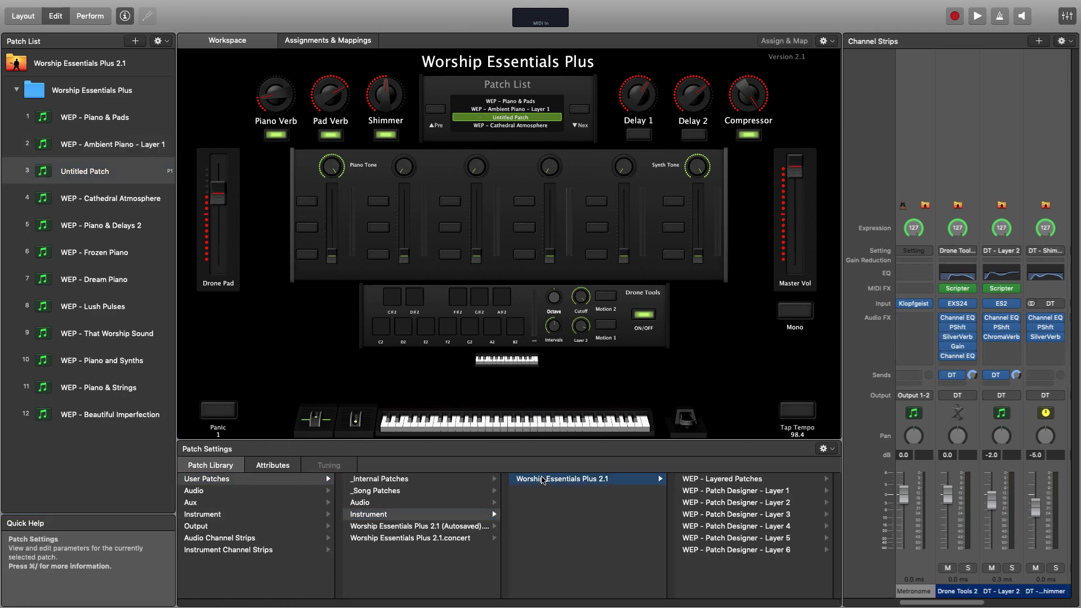
pyautogui.click(737, 502)
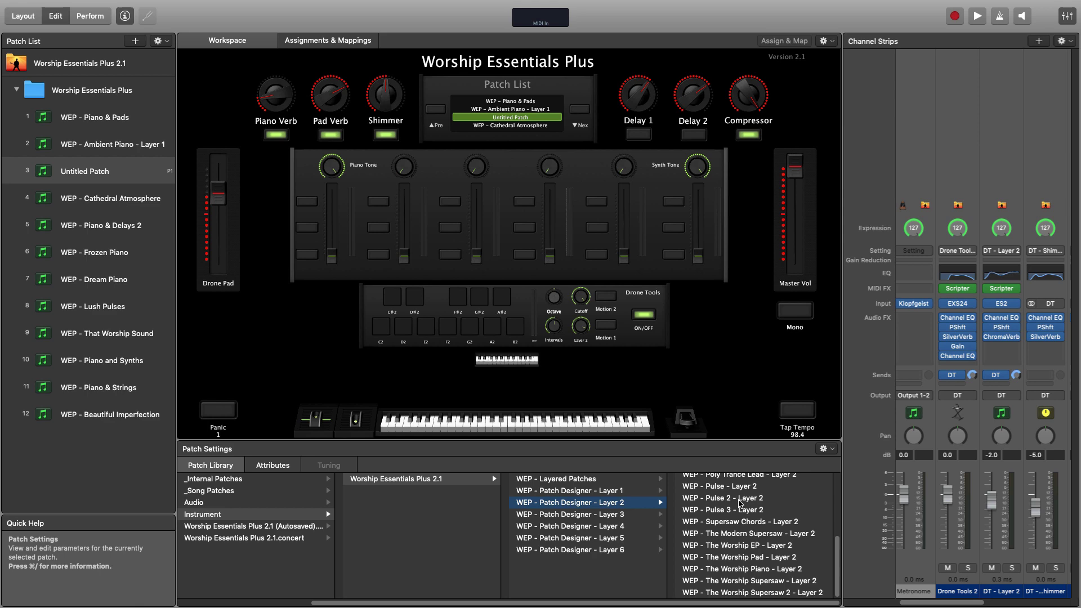
pyautogui.click(739, 557)
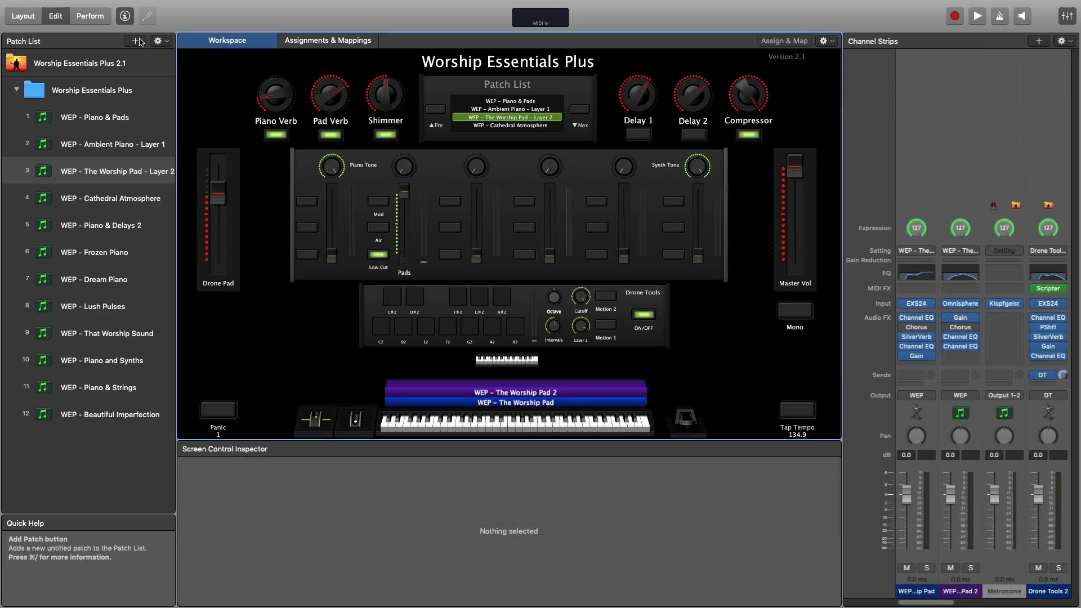
# - Add patch 4 loading WEP - Cathedral Atmosphere - Layer 3 from the Patch Library
pyautogui.click(139, 41)
pyautogui.click(209, 464)
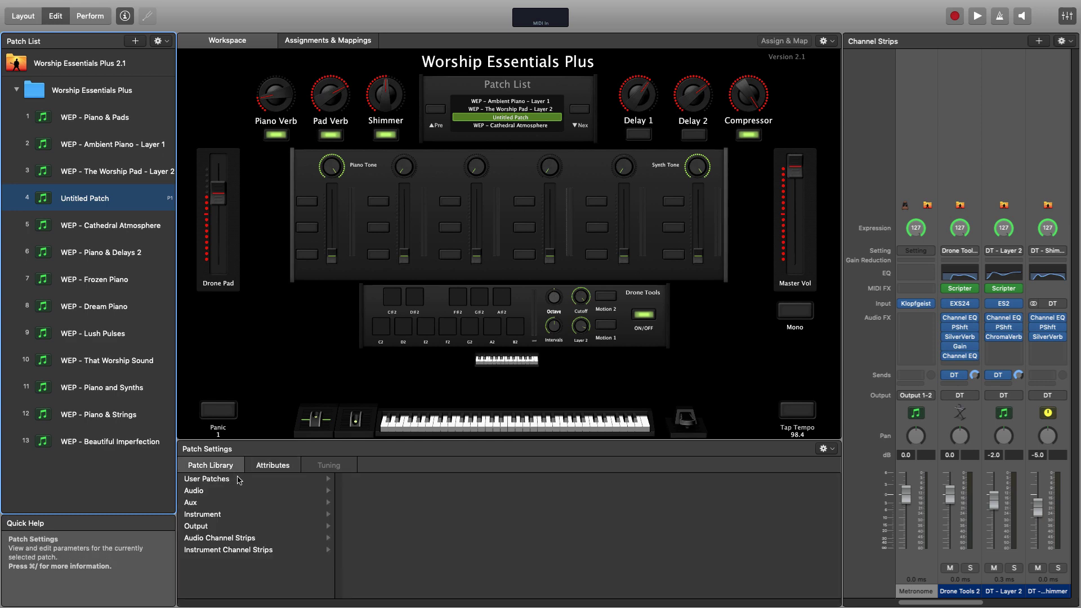
pyautogui.click(368, 514)
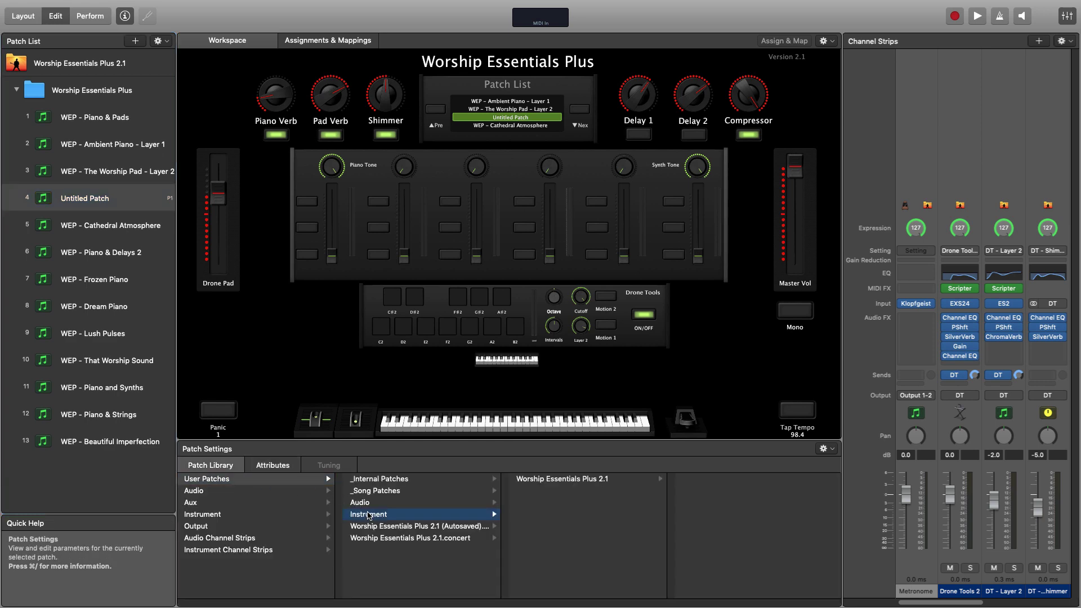
pyautogui.click(550, 479)
pyautogui.click(763, 515)
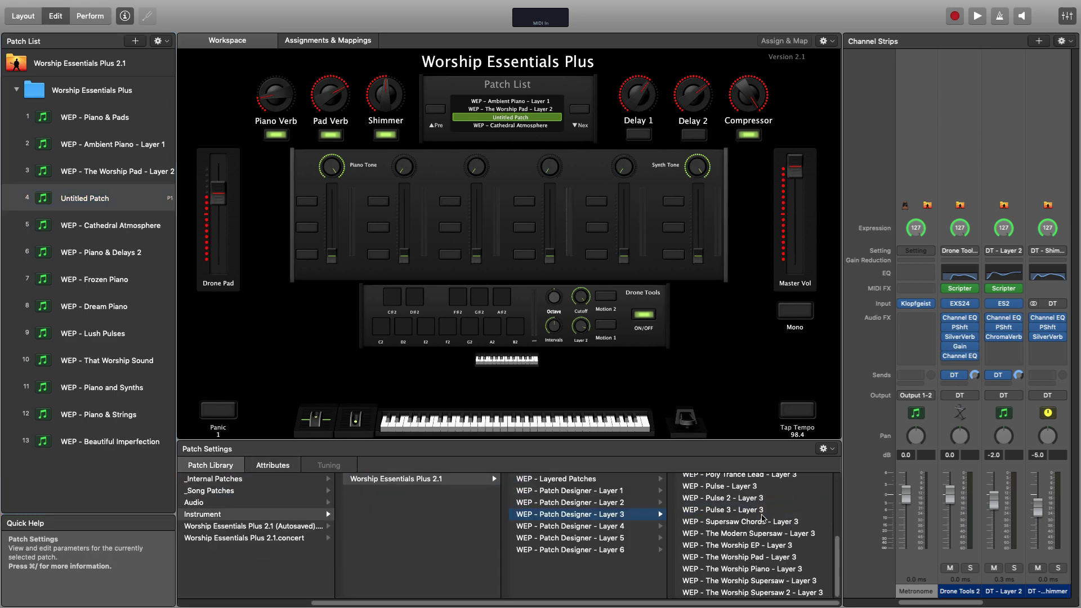
pyautogui.scroll(5, 763, 515)
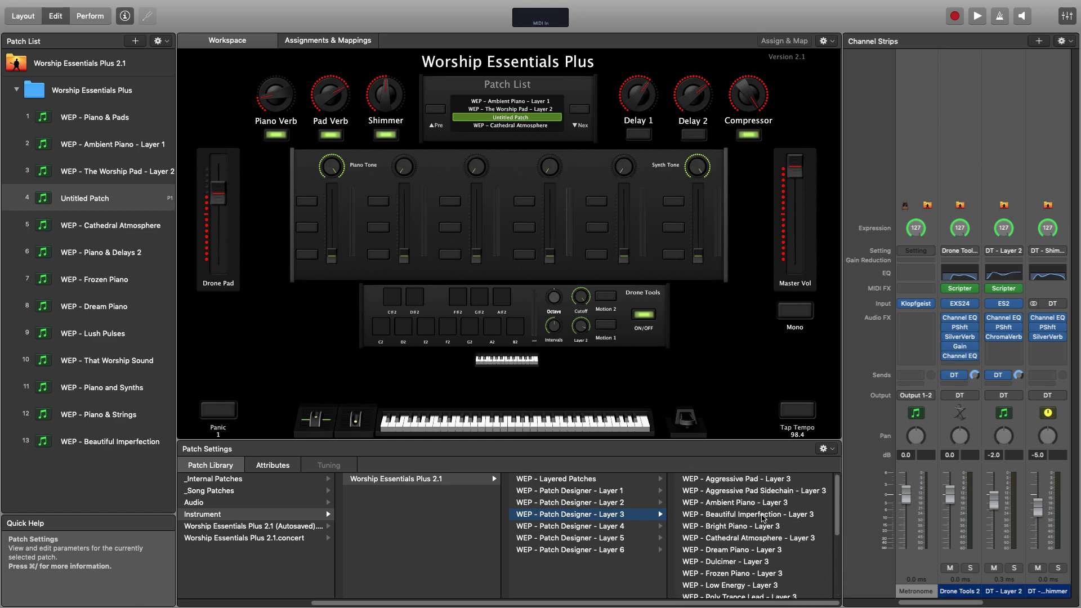
pyautogui.click(782, 539)
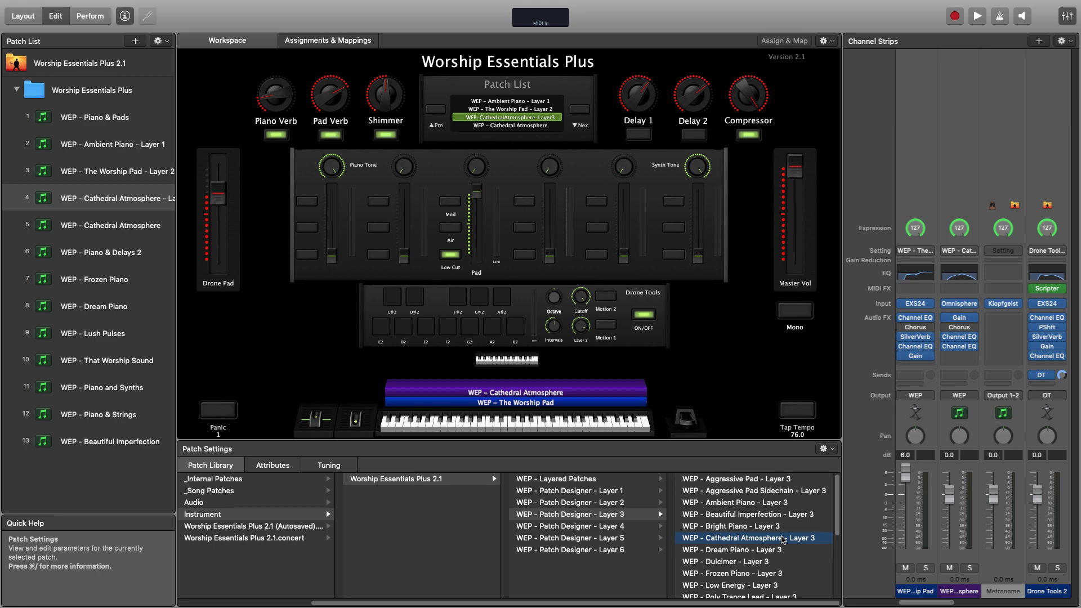
# - Select the Ambient Piano, Worship Pad and Cathedral Atmosphere patches and apply New Patch from Selected Patches
pyautogui.click(163, 145)
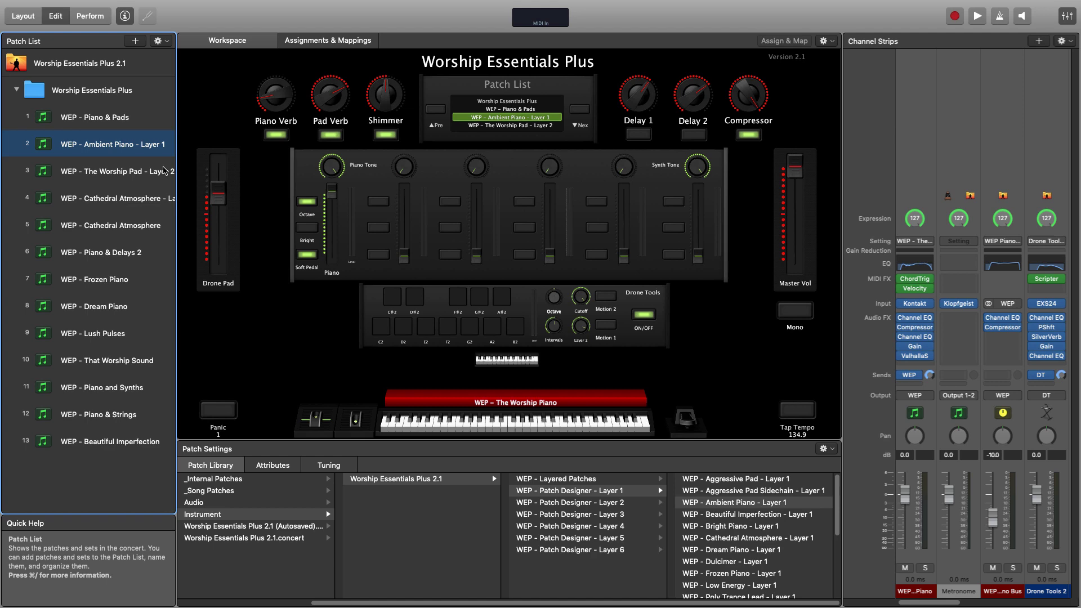
pyautogui.keyDown('shift'); pyautogui.click(164, 171); pyautogui.keyUp('shift')
pyautogui.keyDown('shift'); pyautogui.click(162, 198); pyautogui.keyUp('shift')
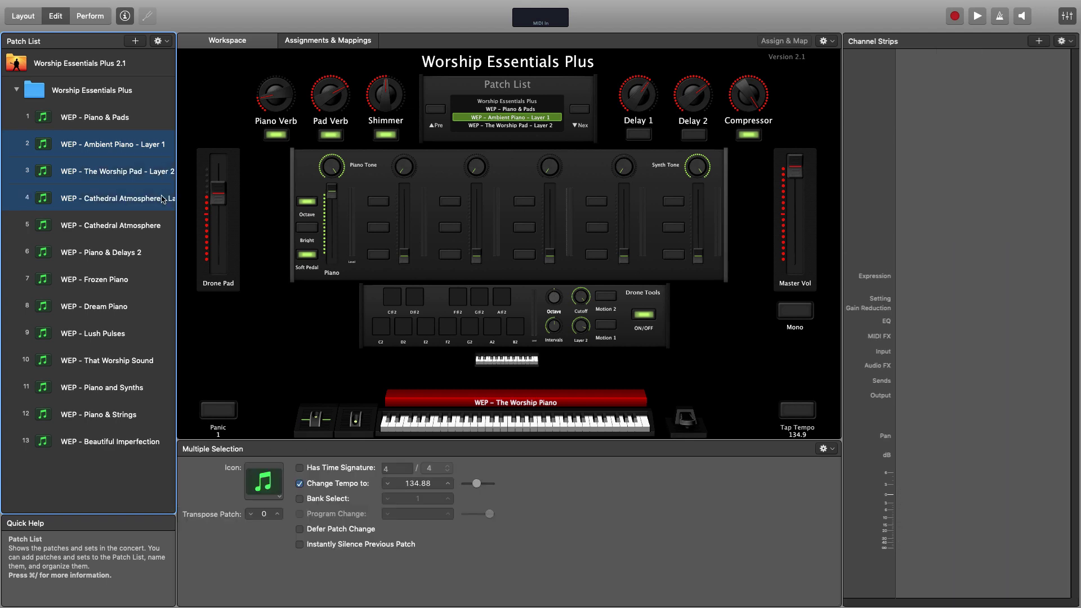
pyautogui.rightClick(162, 198)
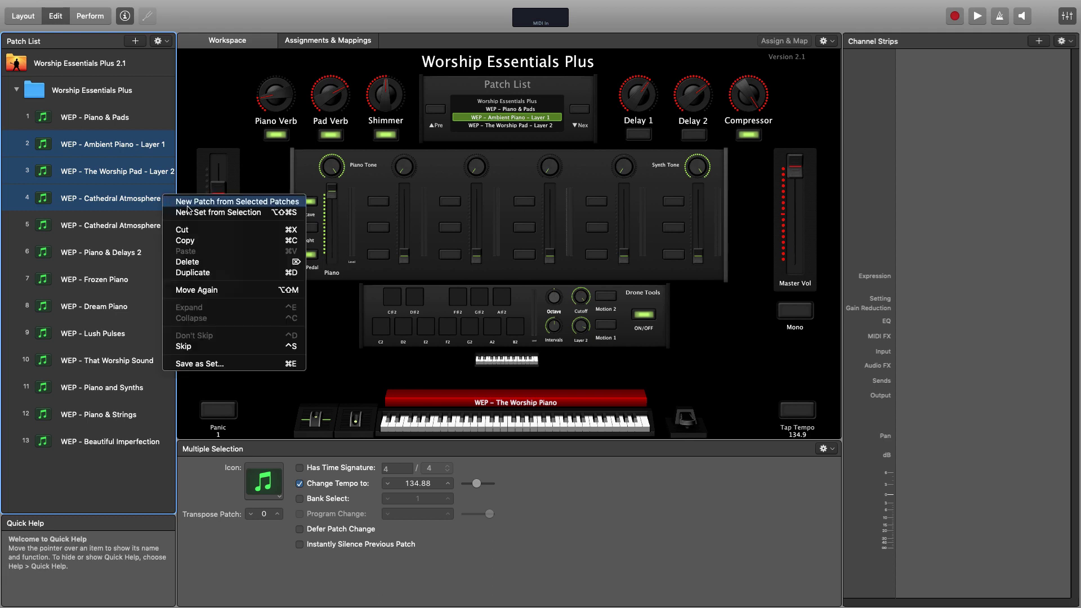
pyautogui.click(165, 45)
pyautogui.click(164, 44)
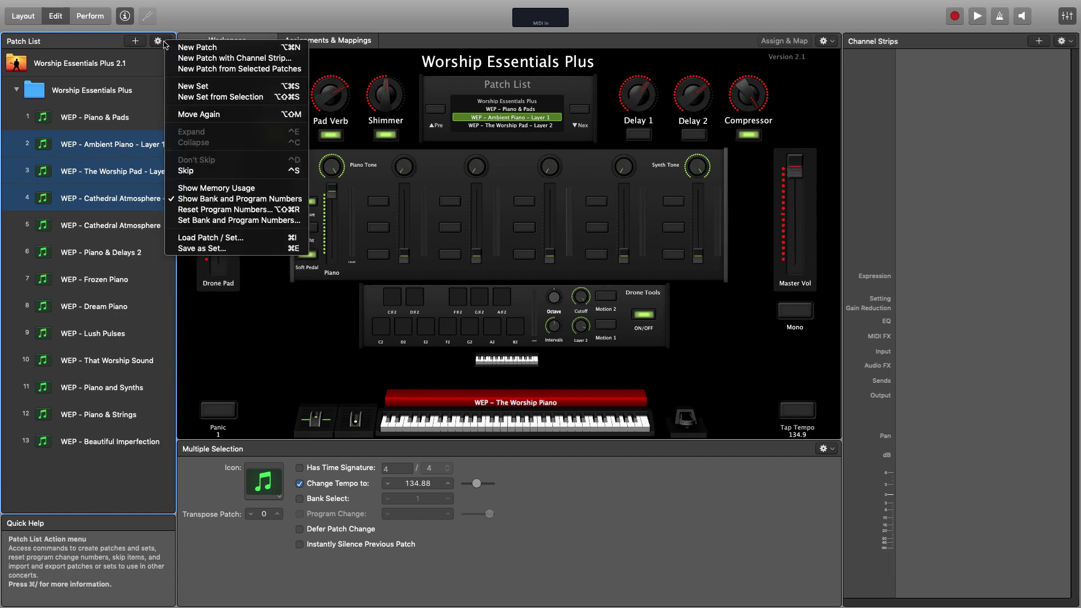
pyautogui.click(193, 69)
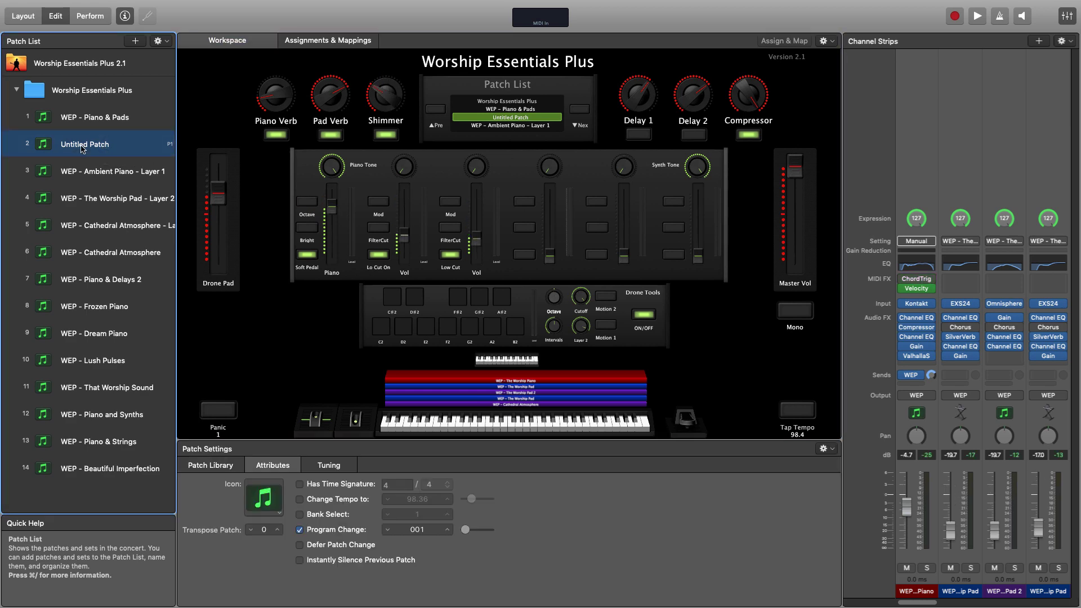
# - Rename the Untitled Patch at position 2 to 'Custom Patch'
pyautogui.doubleClick(81, 146)
pyautogui.write('Custom')
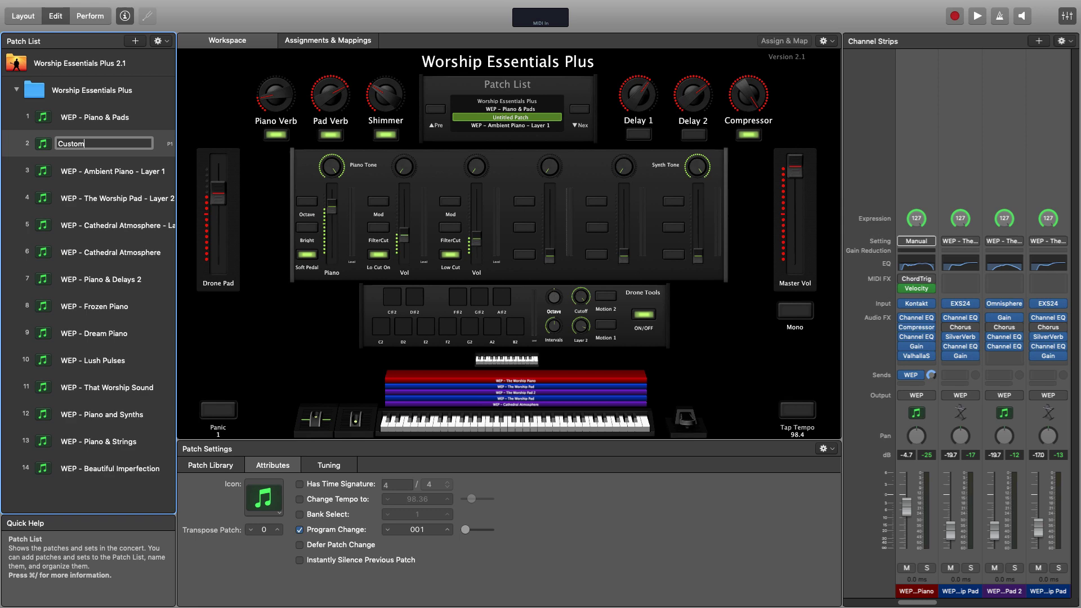
pyautogui.write(' Patch')
pyautogui.press('Return')
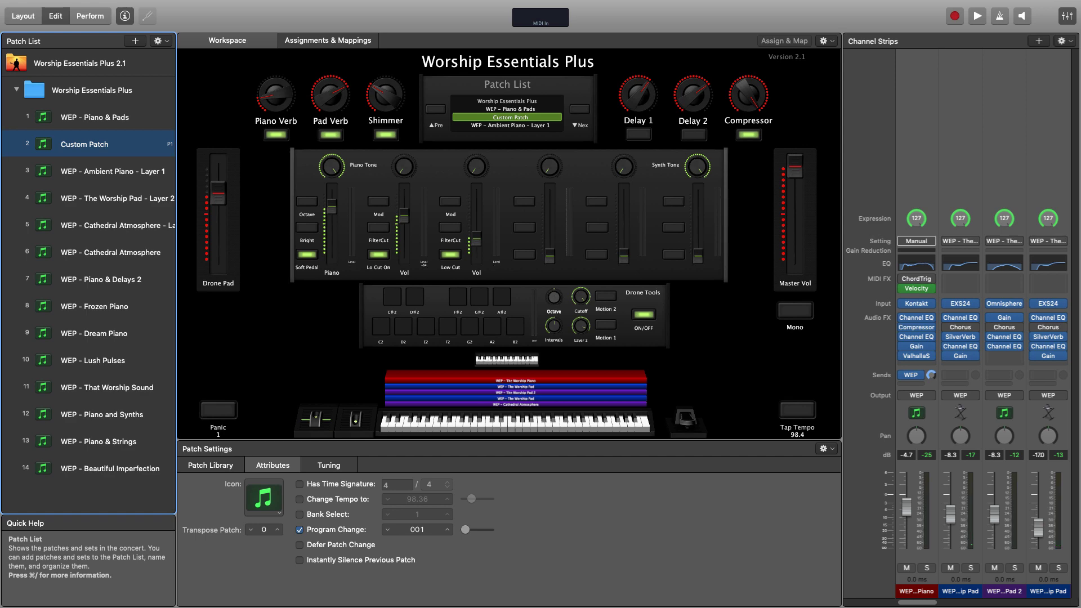
pyautogui.click(222, 90)
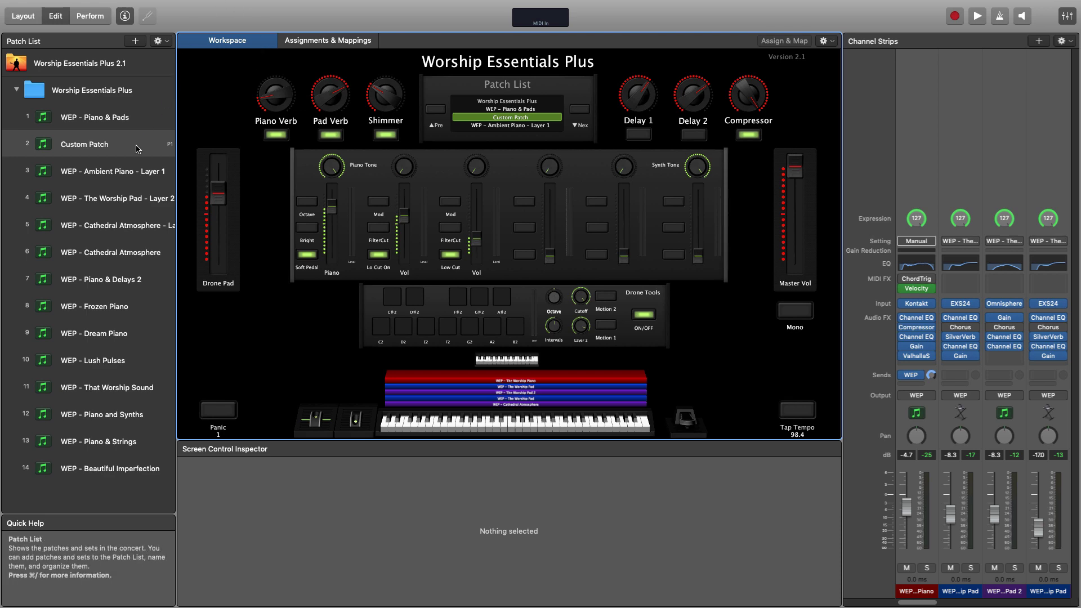
# - Delete every patch from Custom Patch to the end of the patch list
pyautogui.click(139, 145)
pyautogui.keyDown('shift'); pyautogui.click(147, 466); pyautogui.keyUp('shift')
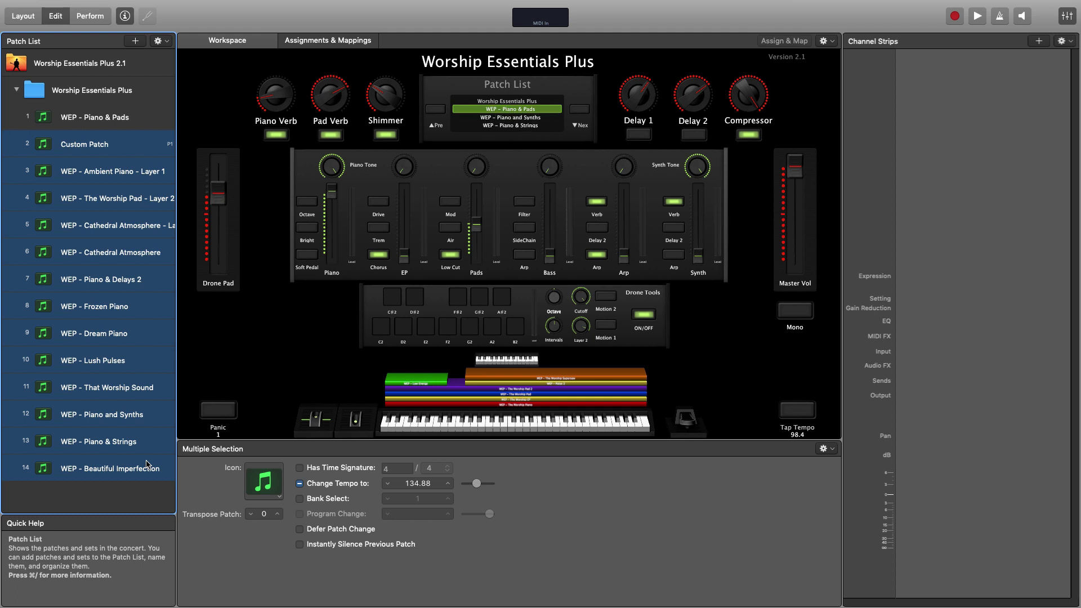
pyautogui.press('Delete')
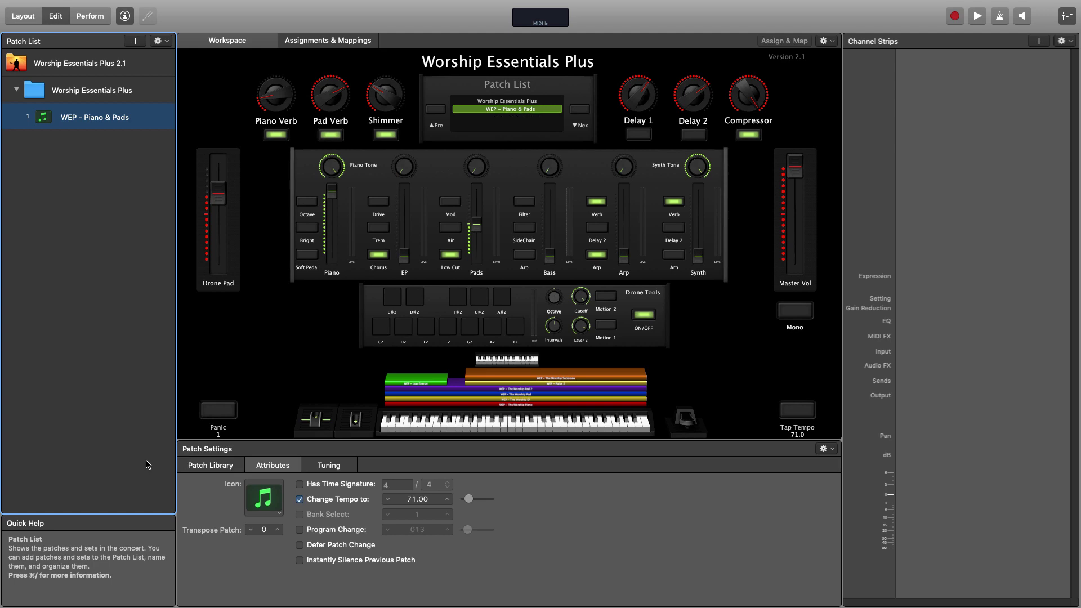
# - Add a new patch loaded with WEP - Strings - Layer 5/6 from the Layer 5 folder
pyautogui.click(135, 41)
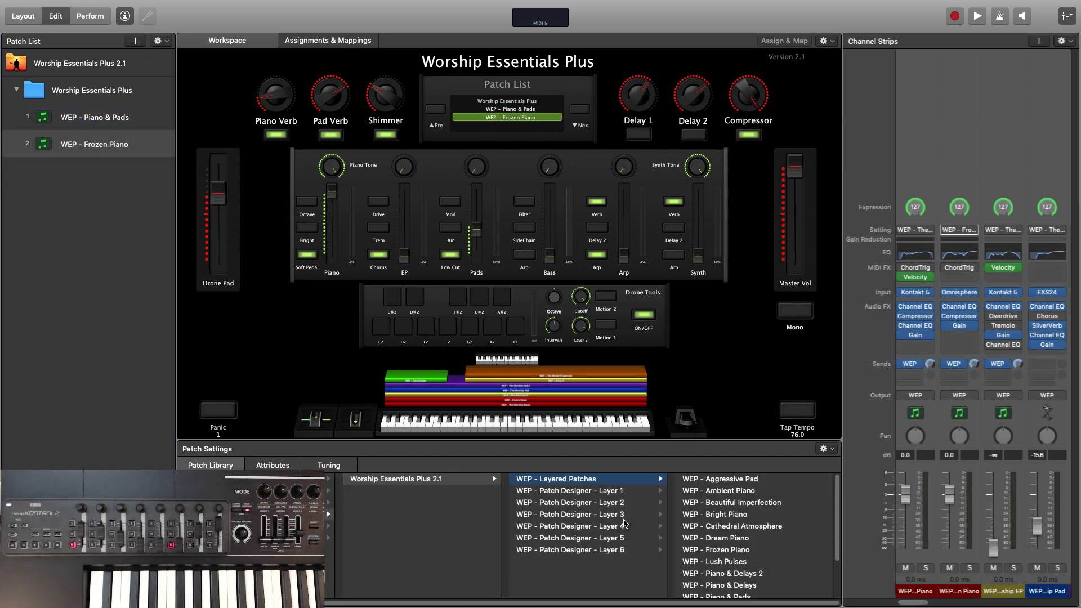
pyautogui.click(629, 537)
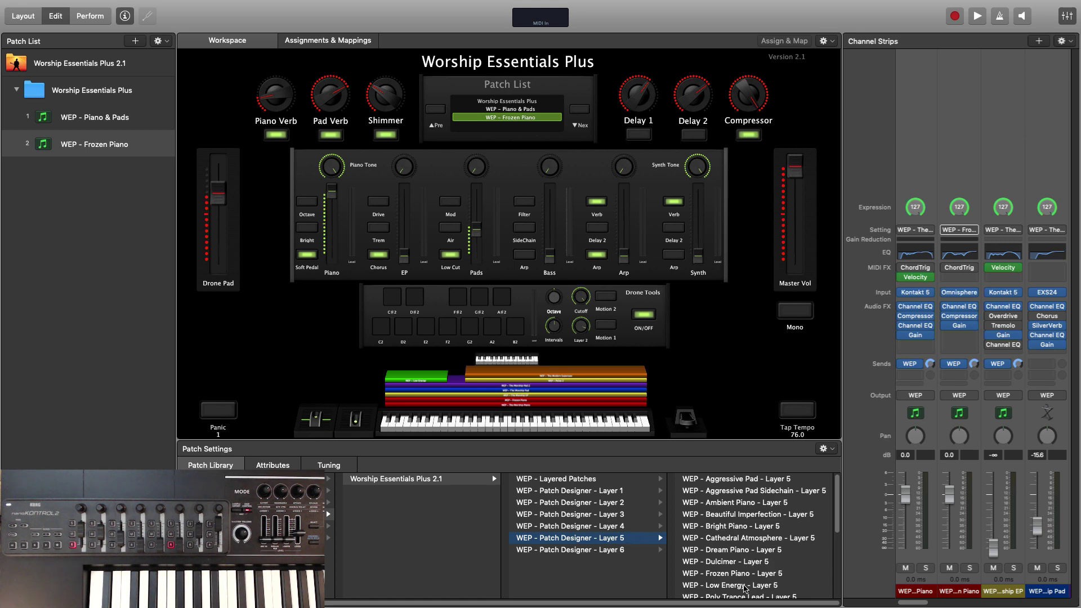
pyautogui.scroll(-10, 743, 588)
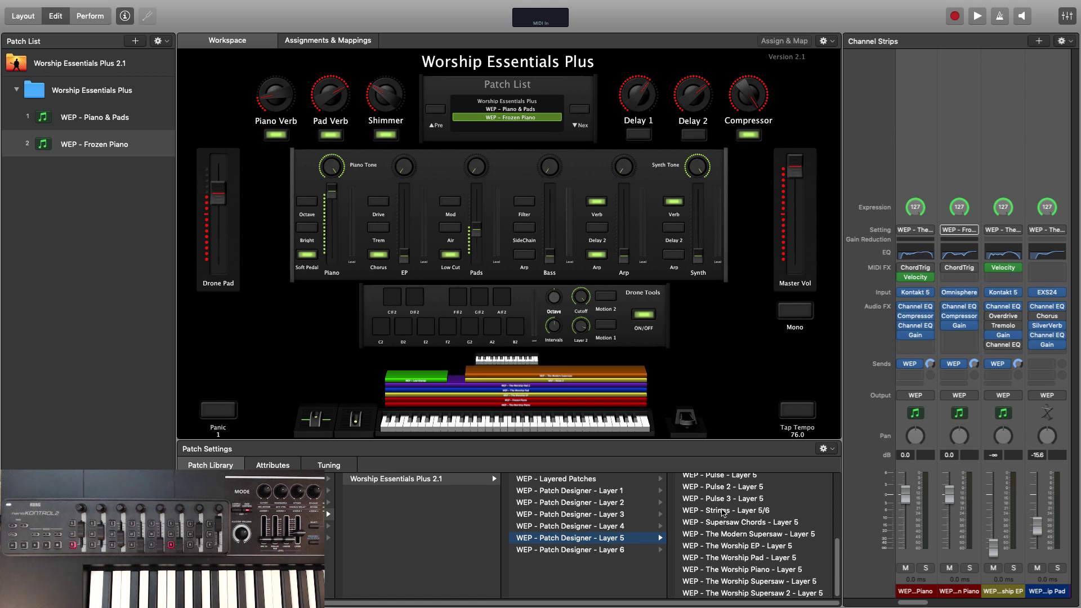
pyautogui.click(723, 511)
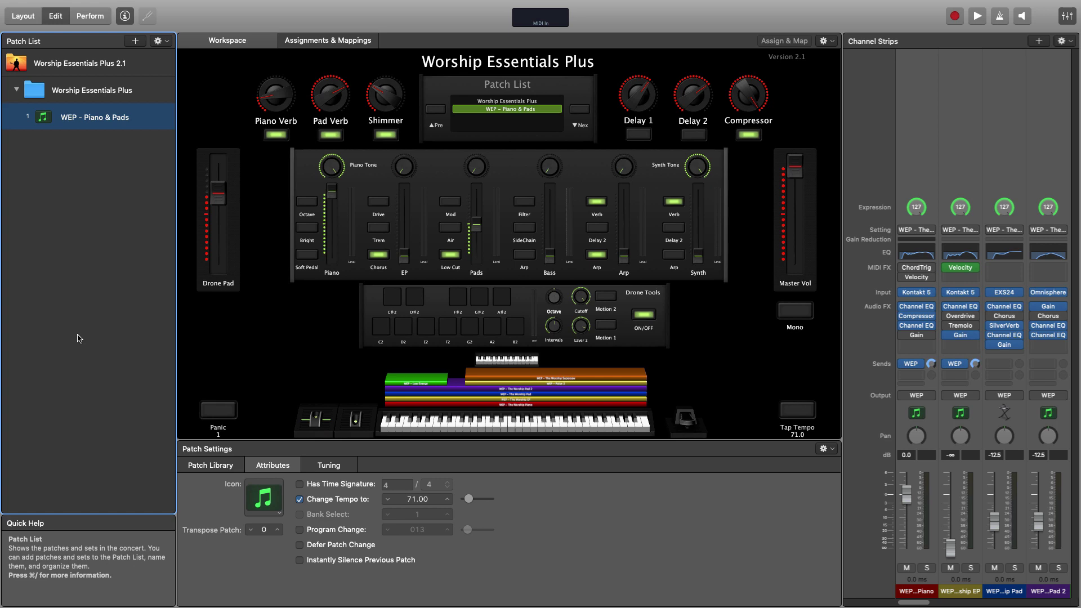
# - Add a patch loaded with WEP - Frozen Piano from User Patches > Instrument > Worship Essentials Plus 2.1 > WEP - Layered Patches
pyautogui.click(135, 41)
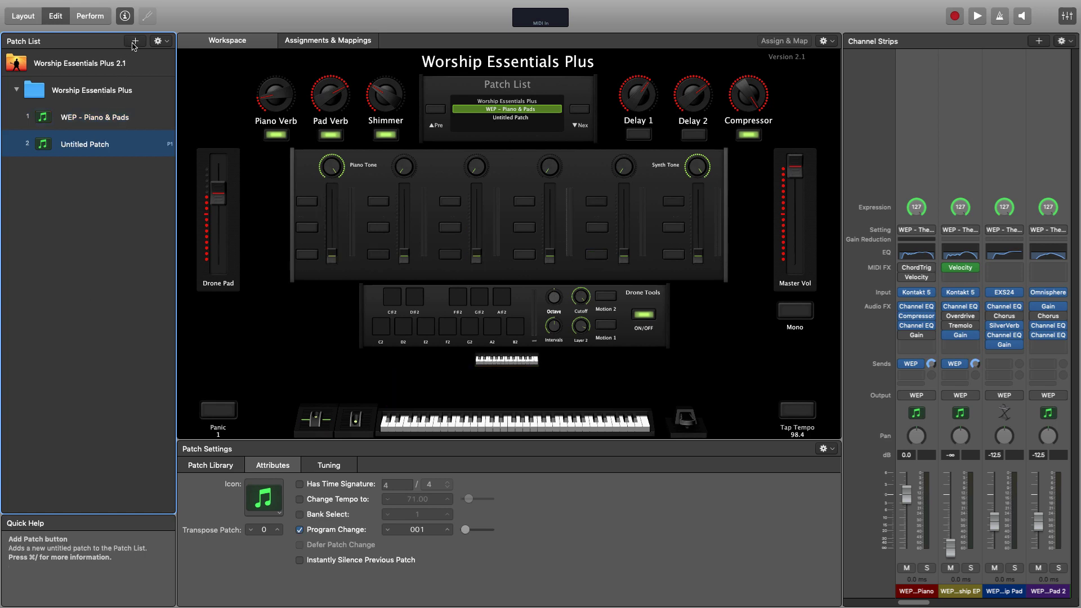
pyautogui.click(210, 464)
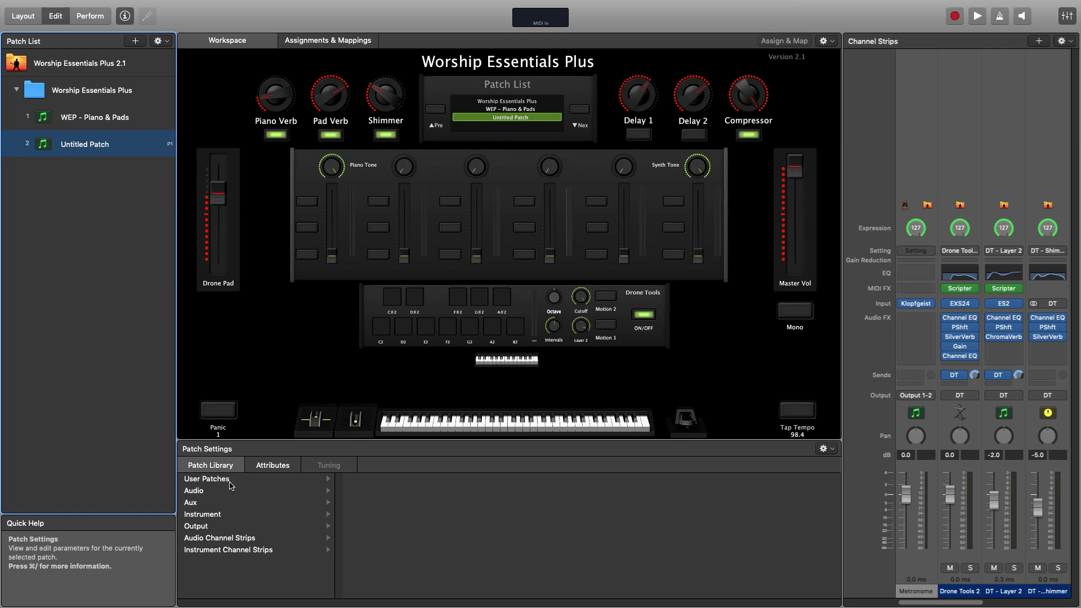
pyautogui.click(229, 481)
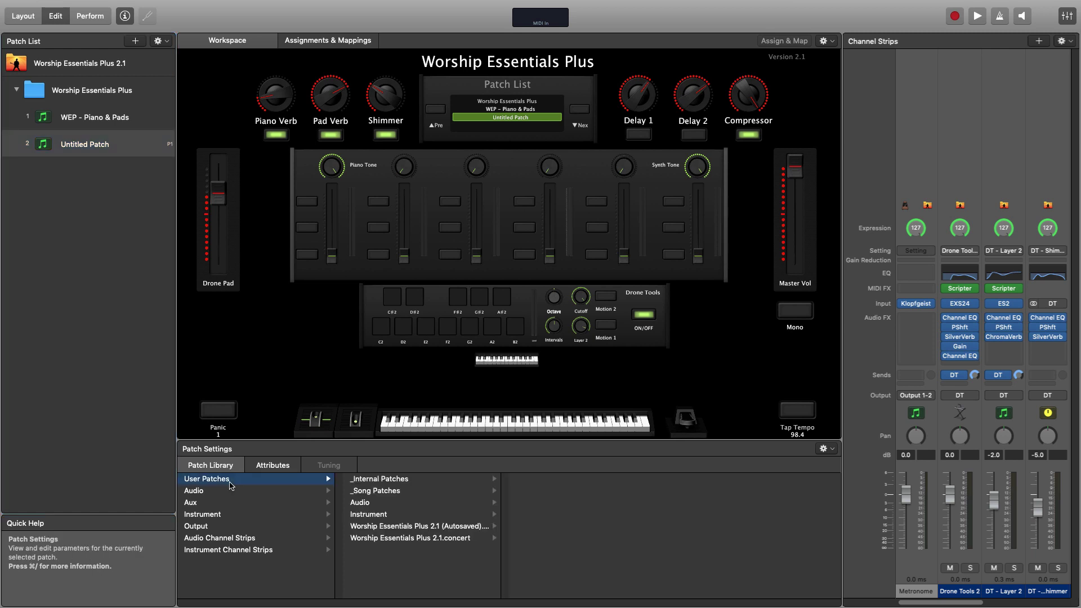
pyautogui.click(382, 517)
pyautogui.click(539, 481)
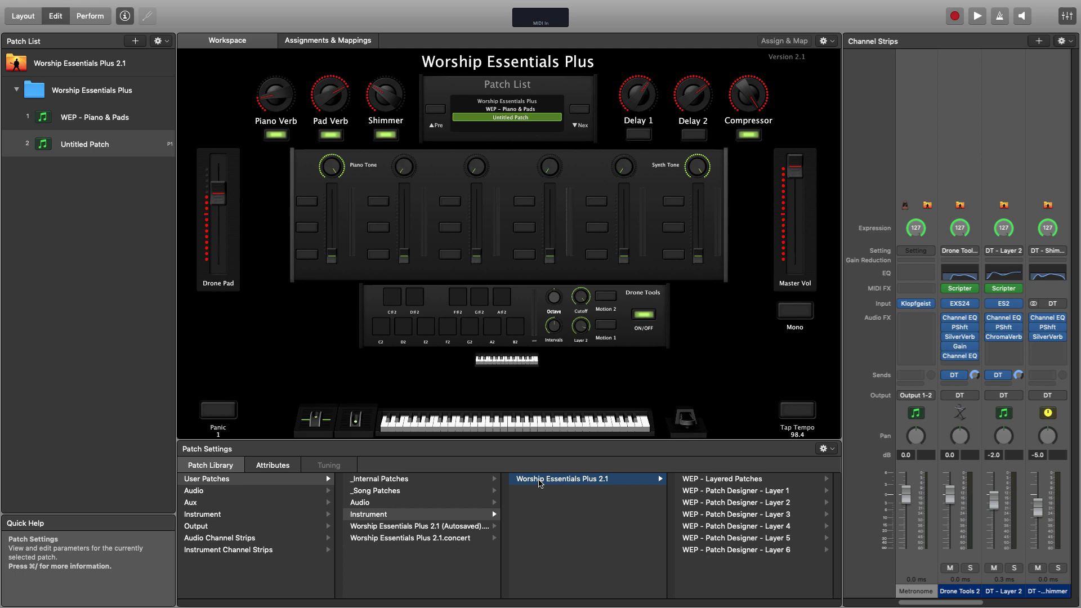
pyautogui.click(748, 480)
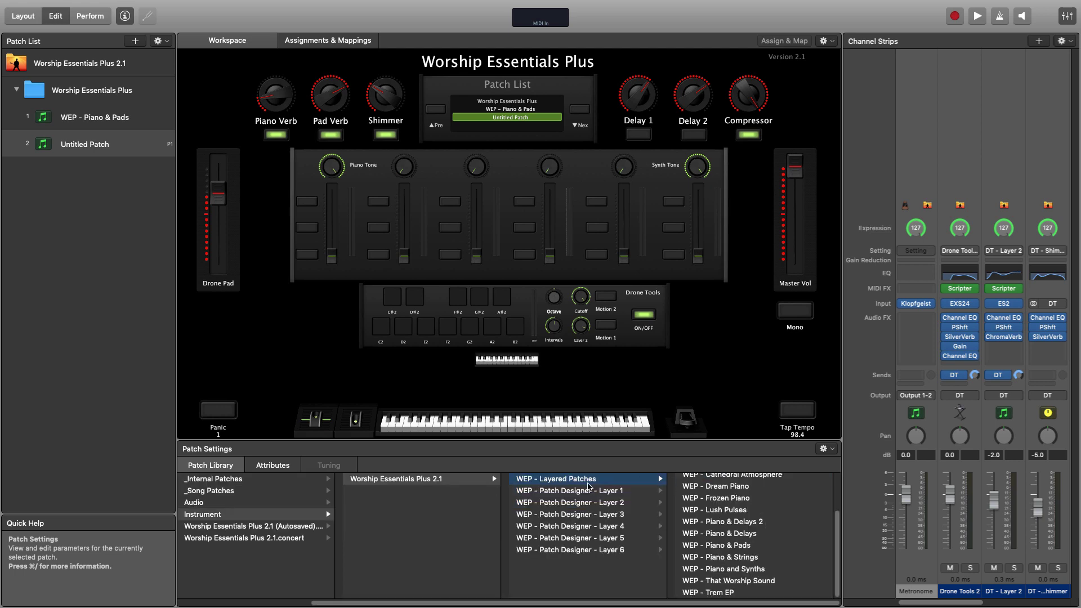
pyautogui.scroll(3, 719, 524)
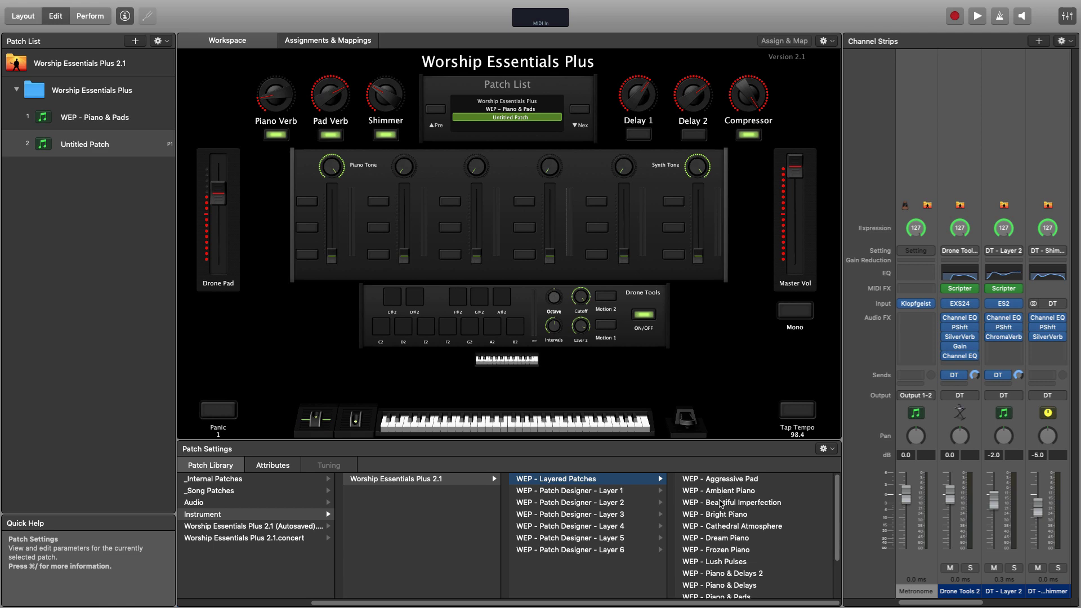
pyautogui.scroll(-5, 721, 502)
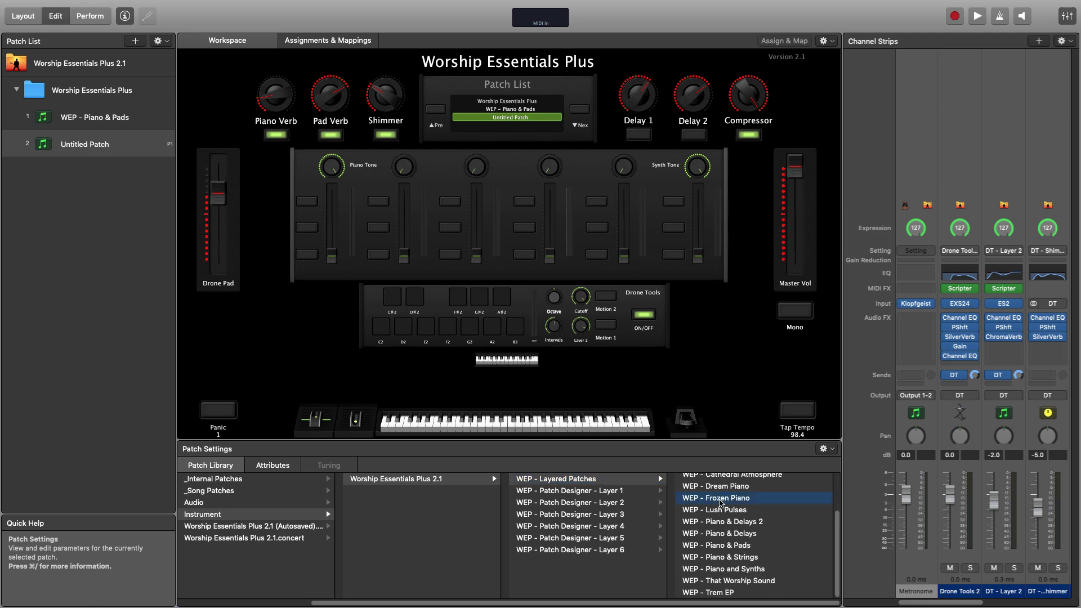
pyautogui.click(721, 500)
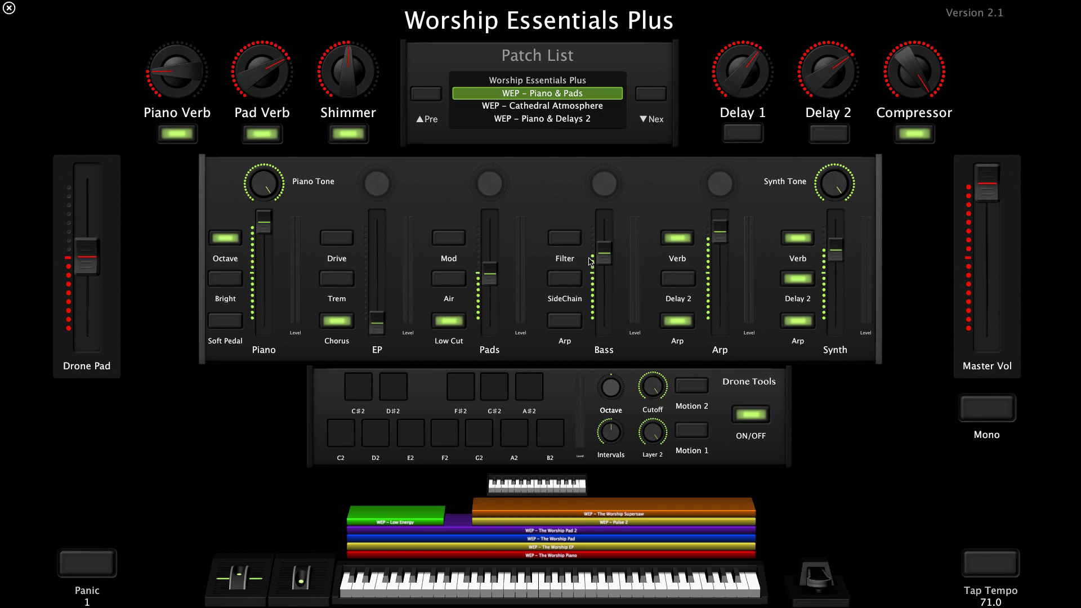
# - Trigger the C2 pad in the Drone Tools panel to start the drone
pyautogui.click(342, 433)
# - Raise the Intervals knob toward its midpoint in three steps, retriggering the C2 drone after each
pyautogui.click(340, 440)
pyautogui.moveTo(613, 438); pyautogui.dragTo(607, 404)
pyautogui.click(339, 439)
pyautogui.moveTo(611, 438); pyautogui.dragTo(612, 417)
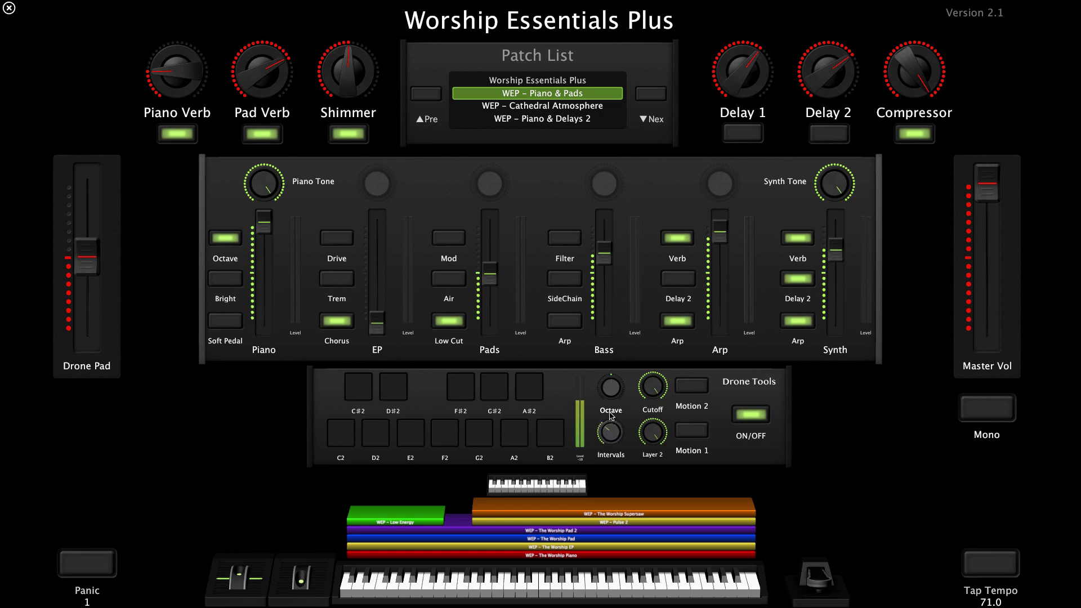
pyautogui.click(337, 437)
pyautogui.moveTo(614, 436); pyautogui.dragTo(617, 415)
# - Toggle the C2 drone on and off twice, then play it once more
pyautogui.click(339, 439)
pyautogui.click(339, 439)
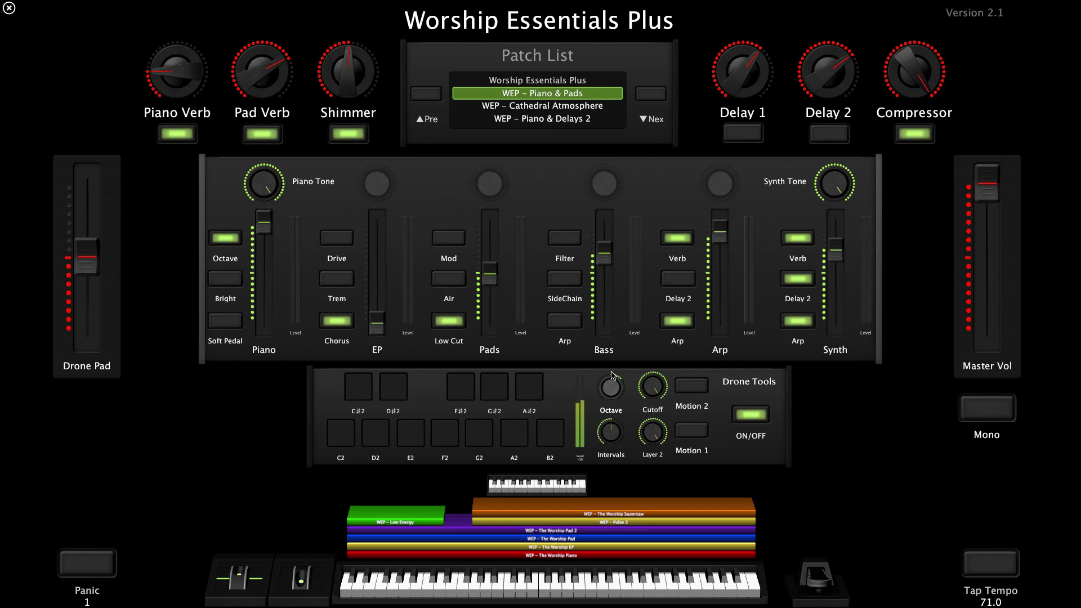
pyautogui.click(345, 438)
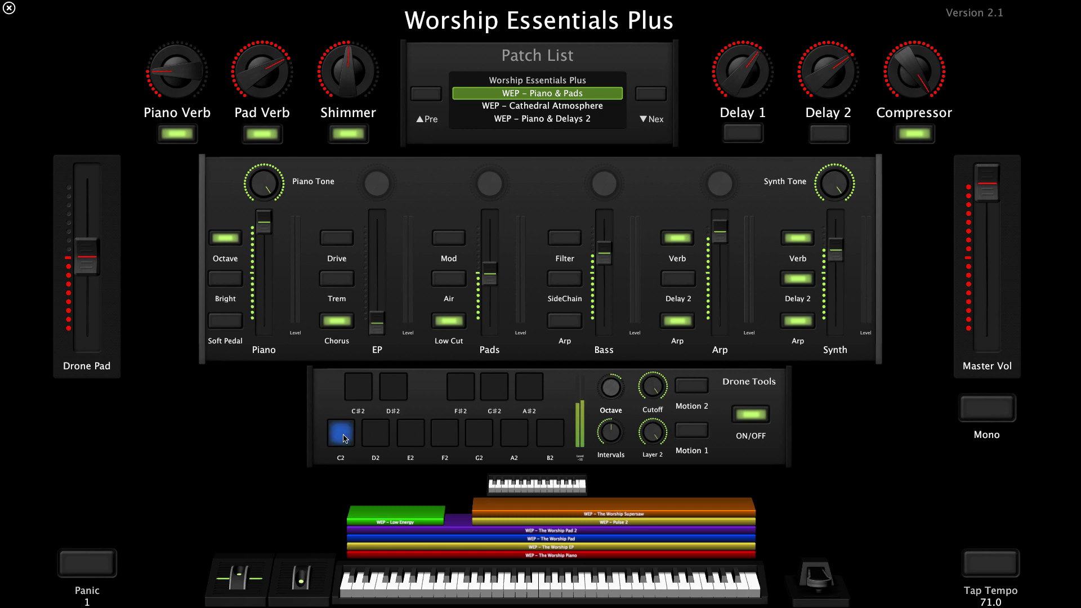
pyautogui.click(345, 437)
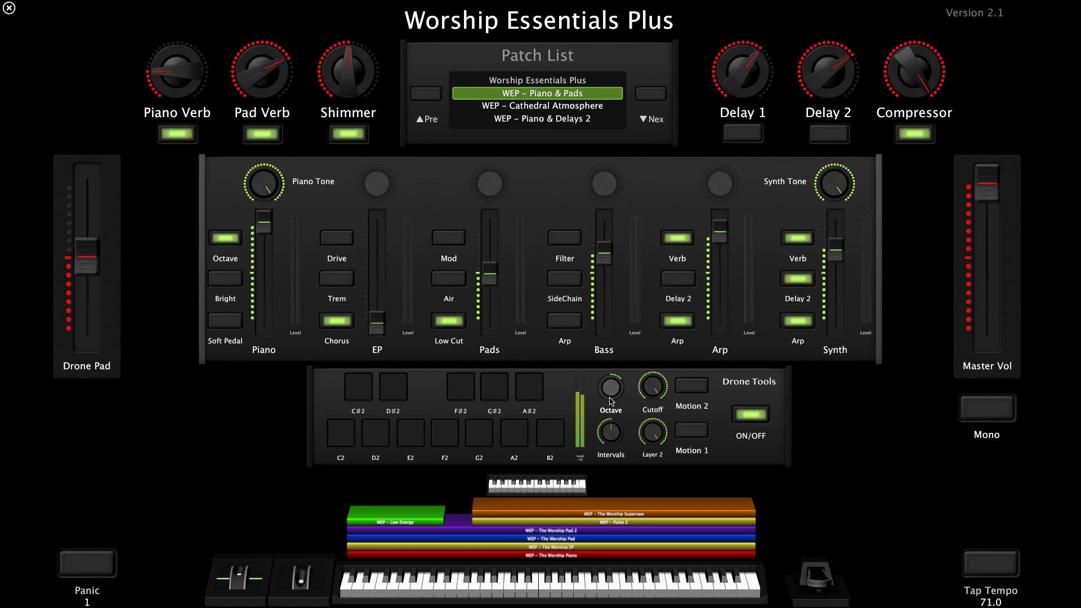
pyautogui.click(345, 439)
# - Adjust the drone's filter Cutoff and turn down its Layer 2 level
pyautogui.moveTo(655, 387)
pyautogui.mouseDown()
pyautogui.moveTo(624, 478)
pyautogui.moveTo(640, 379)
pyautogui.mouseUp()
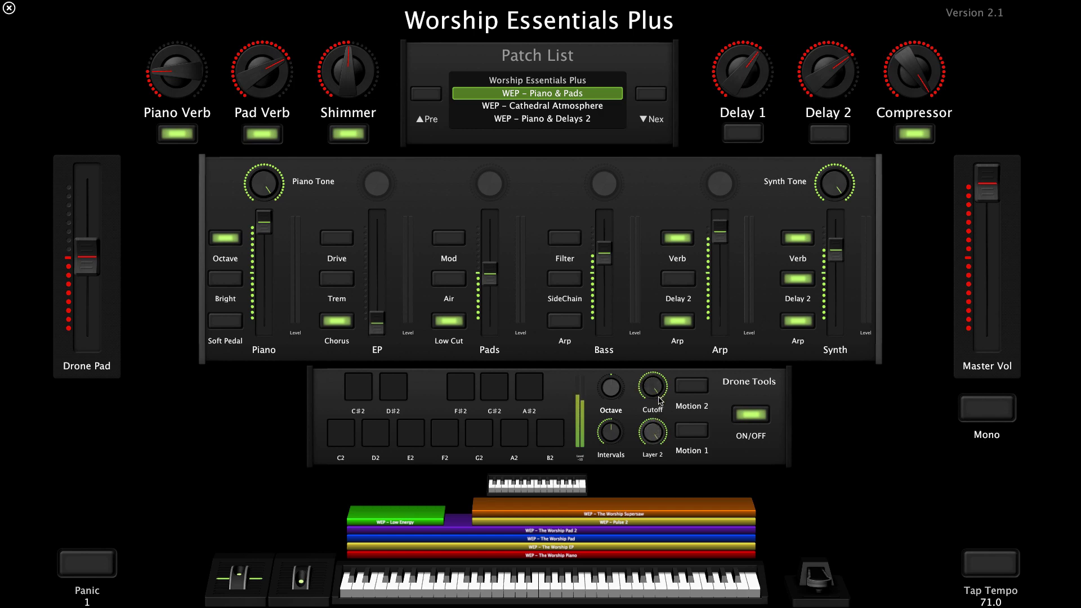
pyautogui.moveTo(653, 432); pyautogui.dragTo(657, 406)
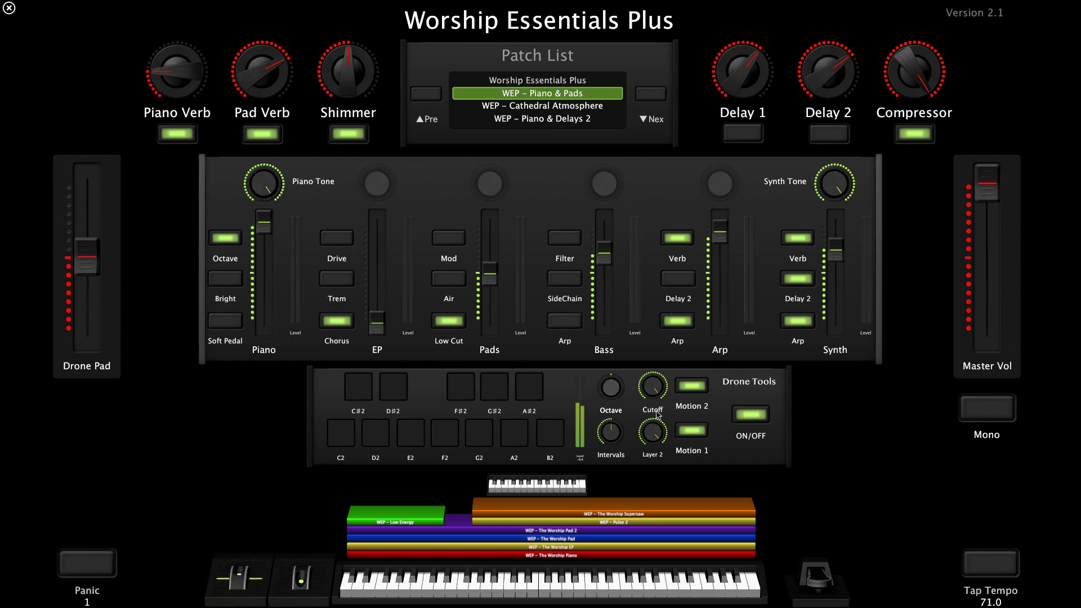
# - Drag the Drone Tools Cutoff knob downward to retune the drone's filter
pyautogui.click(657, 393)
pyautogui.moveTo(657, 392); pyautogui.dragTo(641, 445)
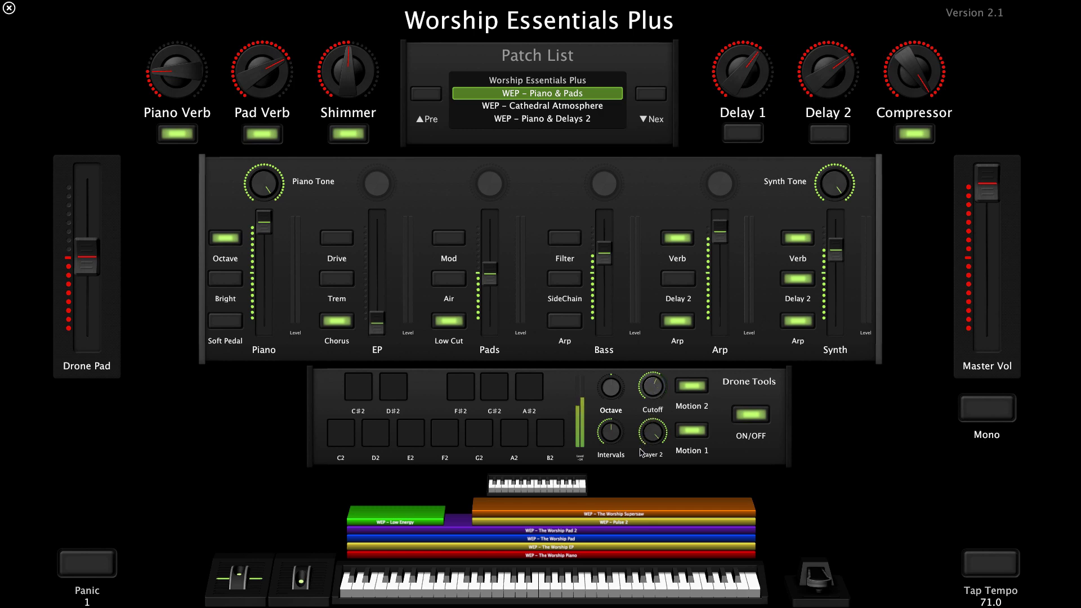